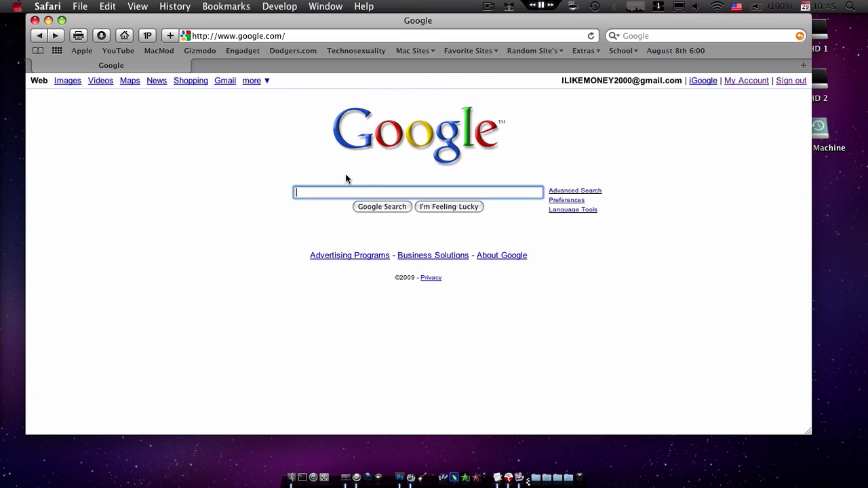
- Preview the finished MTM icon file in the file browser, then close the preview
{"action": "key", "text": "super+Tab"}
{"action": "key", "text": "space"}
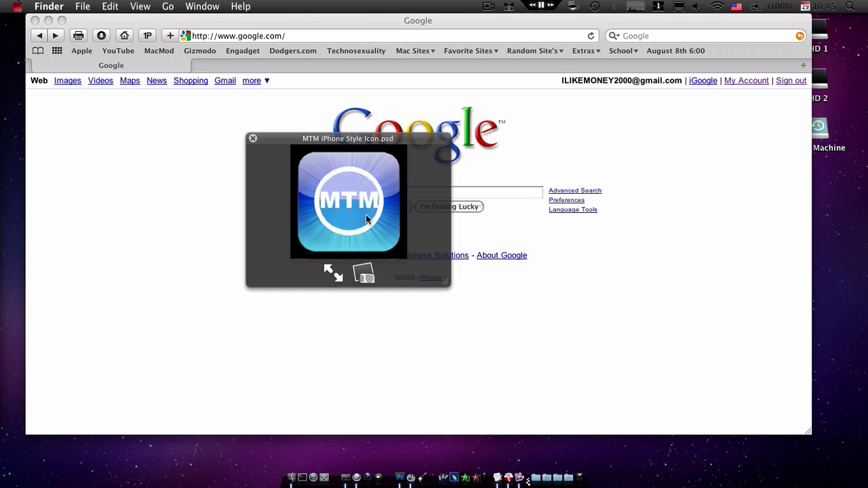
{"action": "key", "text": "space"}
- Run a Google image search for 'app store icon' using the suggestion
{"action": "left_click", "coordinate": [302, 134]}
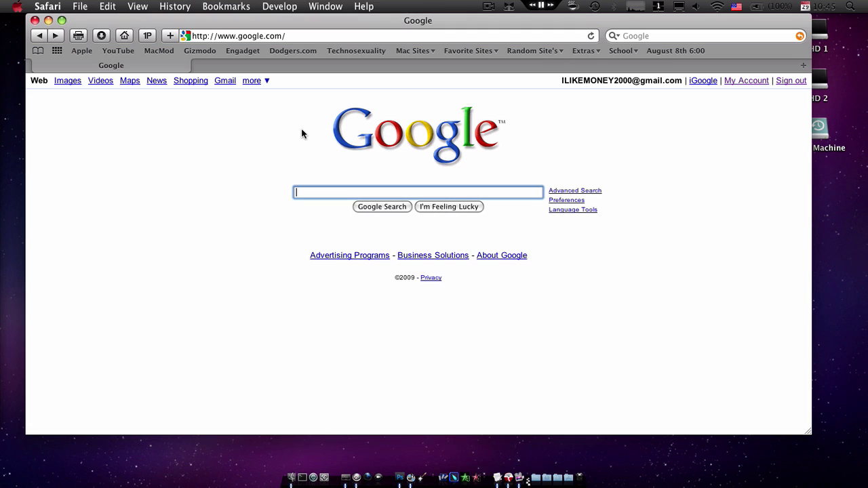
{"action": "type", "text": "aa"}
{"action": "key", "text": "BackSpace"}
{"action": "type", "text": "pp"}
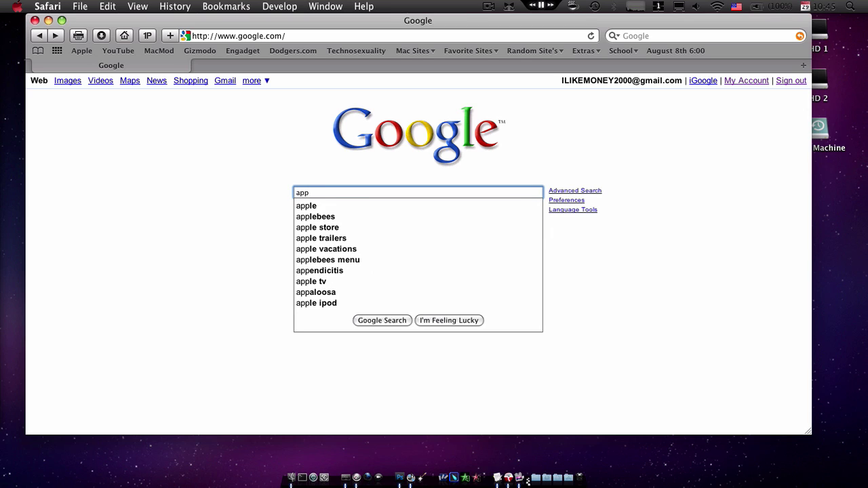
{"action": "type", "text": " st"}
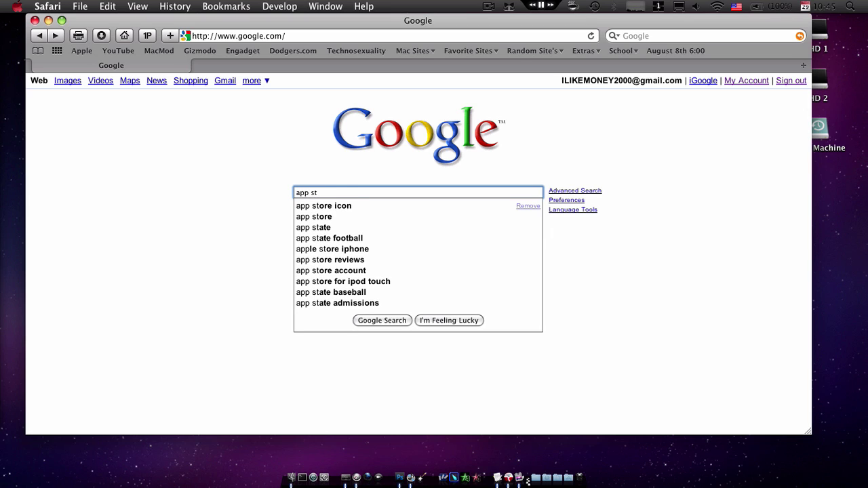
{"action": "key", "text": "Down"}
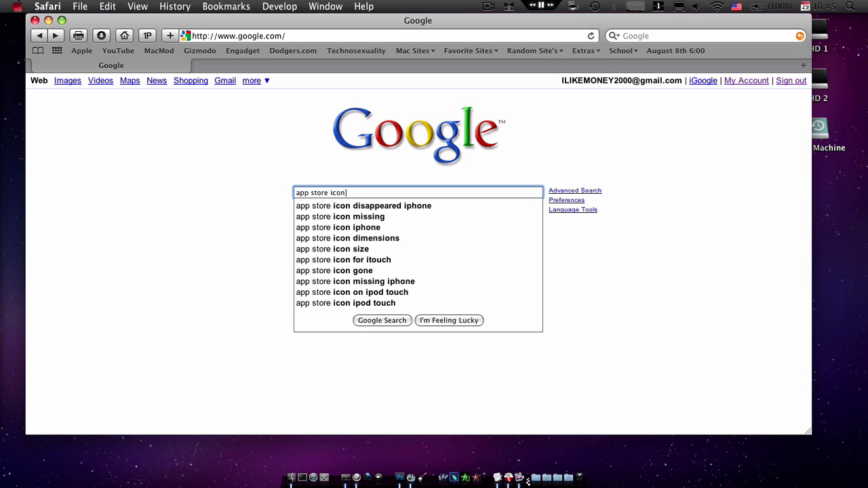
{"action": "key", "text": "Return"}
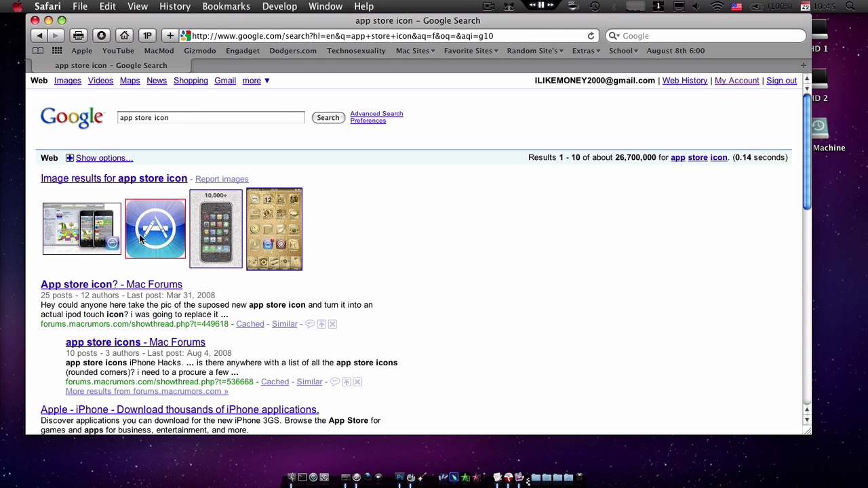
- Open the blue App Store icon at its full 140 × 138 size and drag it out
{"action": "left_click", "coordinate": [152, 228]}
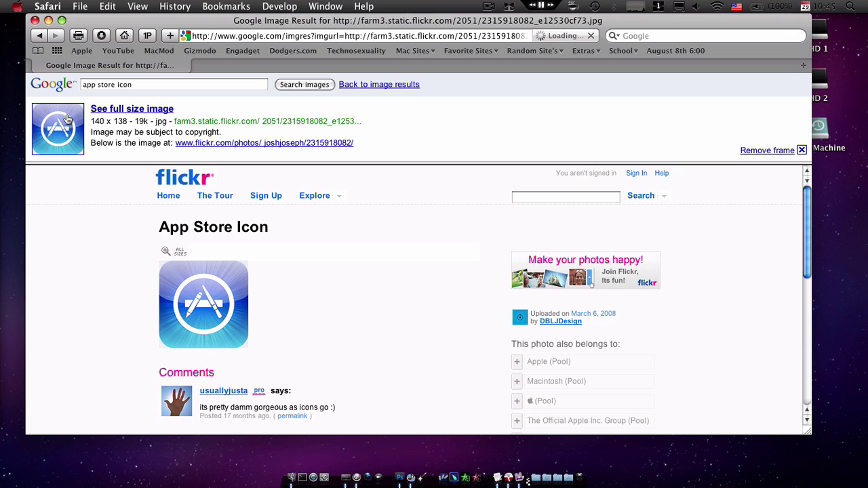
{"action": "left_click", "coordinate": [67, 114]}
{"action": "left_click_drag", "start_coordinate": [67, 112], "coordinate": [116, 137]}
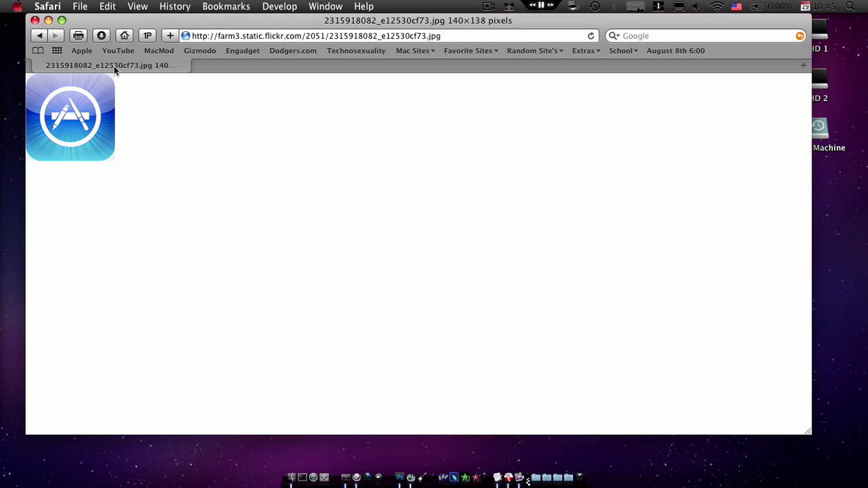
- Visit the YouTube home page, then quit Safari entirely with Cmd+Q
{"action": "left_click", "coordinate": [125, 51]}
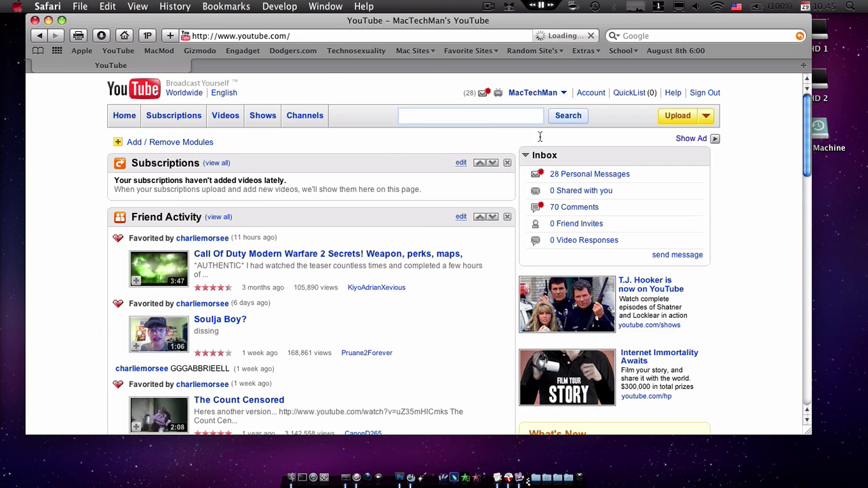
{"action": "left_click", "coordinate": [45, 6]}
{"action": "left_click", "coordinate": [71, 192]}
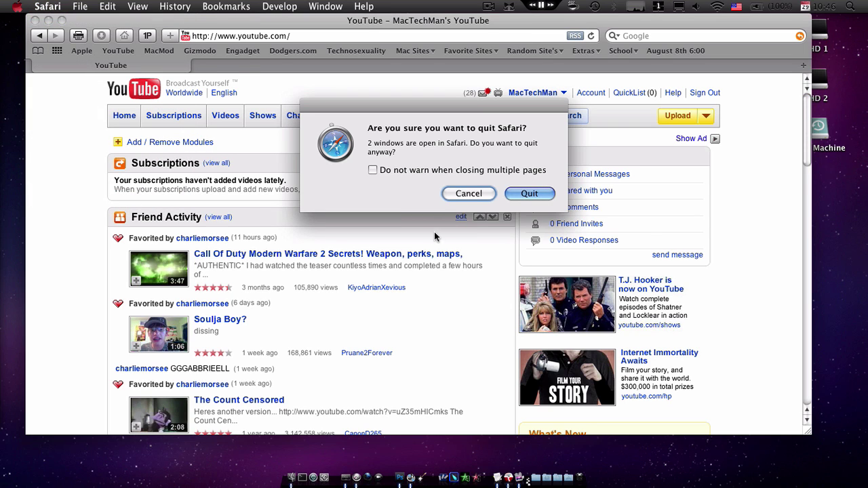
{"action": "left_click", "coordinate": [448, 194]}
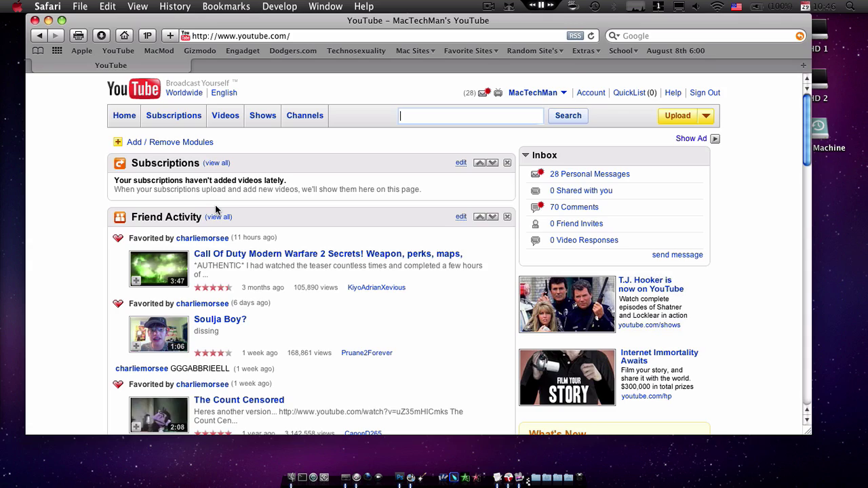
{"action": "key", "text": "super+q"}
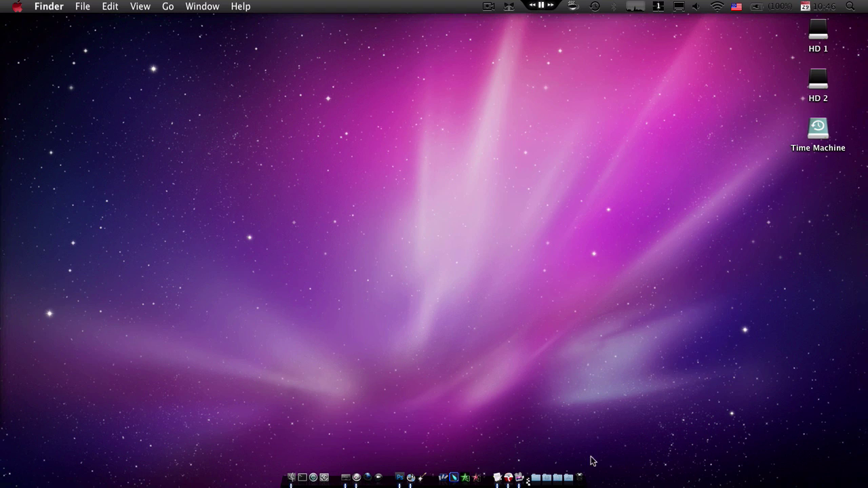
- Launch Photoshop, check the File > New clipboard size, cancel it, and hide Photoshop
{"action": "left_click", "coordinate": [400, 477]}
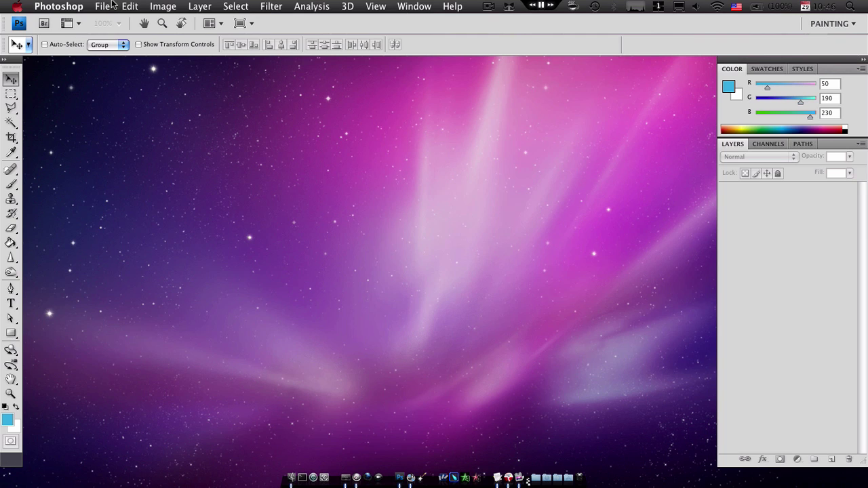
{"action": "left_click", "coordinate": [103, 6]}
{"action": "left_click", "coordinate": [115, 19]}
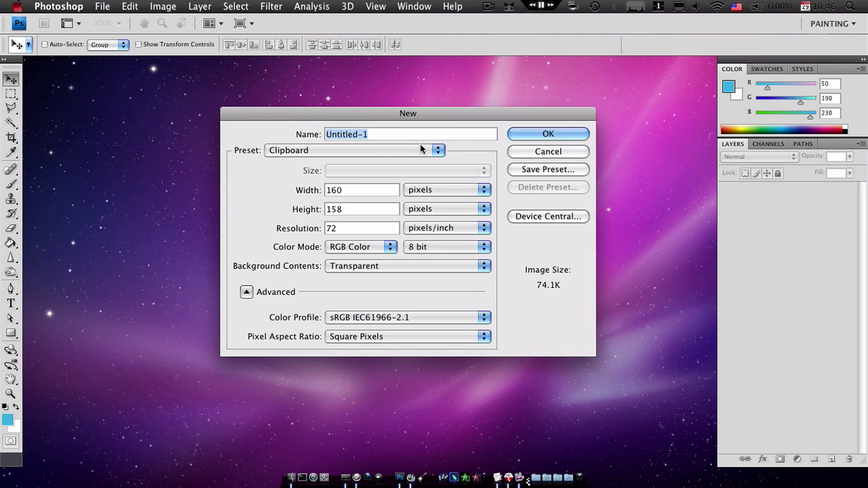
{"action": "left_click", "coordinate": [542, 152]}
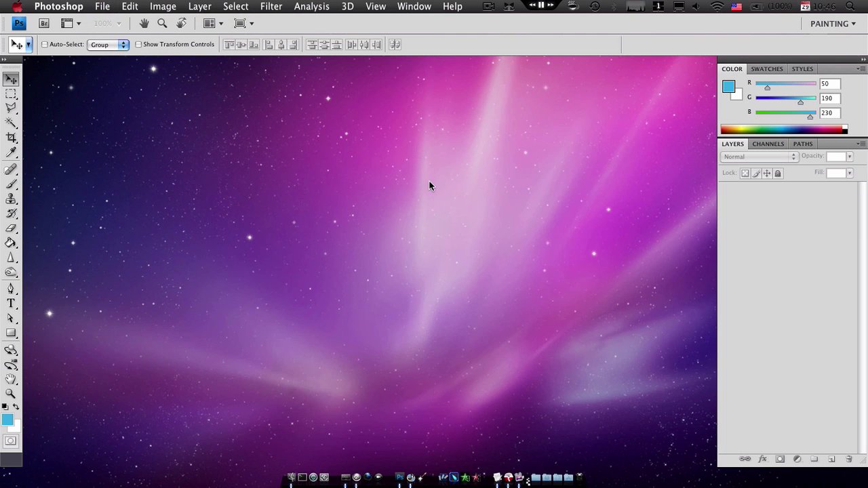
{"action": "key", "text": "super+h"}
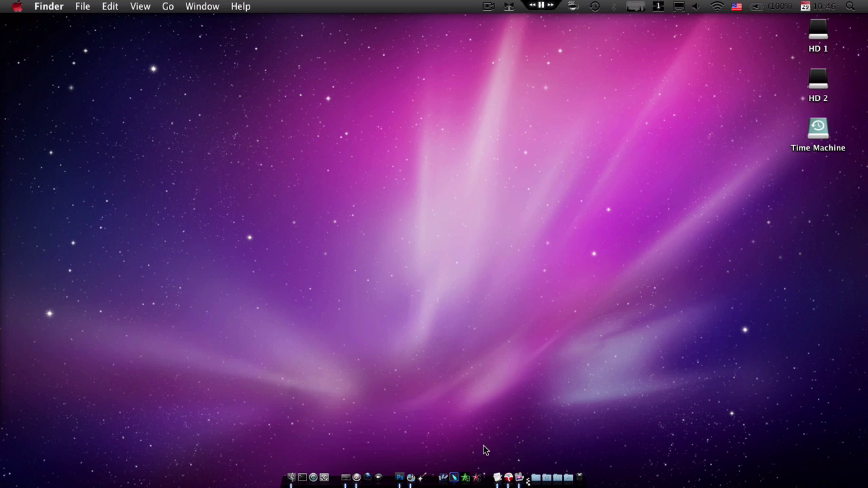
- Recover apple-app-store-icon.jpg from the Trash to the desktop and open it in Preview
{"action": "left_click", "coordinate": [579, 484]}
{"action": "left_click", "coordinate": [584, 484]}
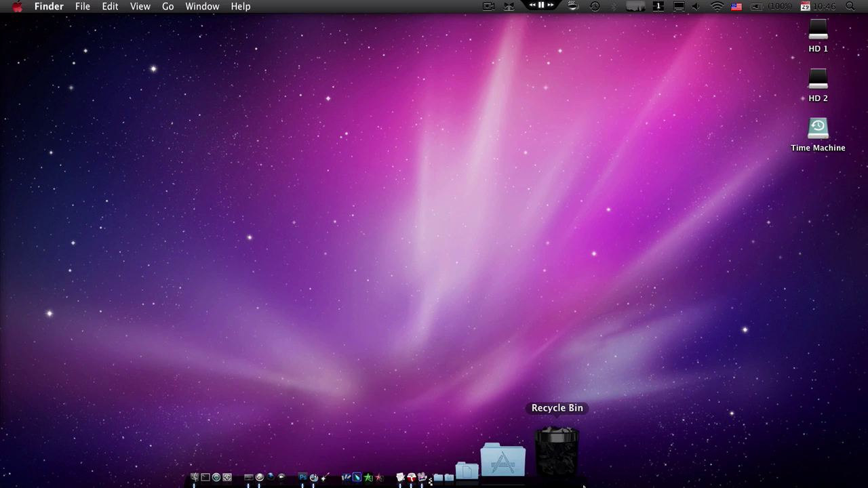
{"action": "left_click", "coordinate": [556, 451]}
{"action": "scroll", "coordinate": [423, 181], "scroll_direction": "down", "scroll_amount": 3}
{"action": "scroll", "coordinate": [423, 181], "scroll_direction": "up", "scroll_amount": 3}
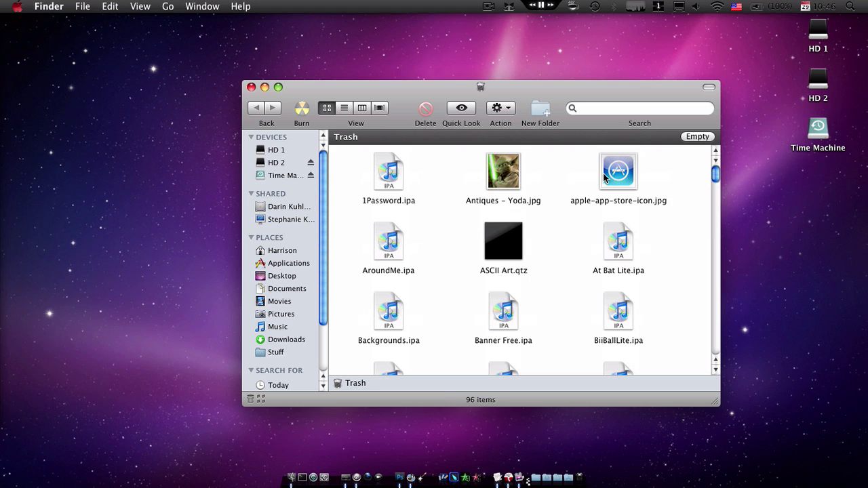
{"action": "left_click_drag", "start_coordinate": [608, 172], "coordinate": [173, 116]}
{"action": "double_click", "coordinate": [180, 114]}
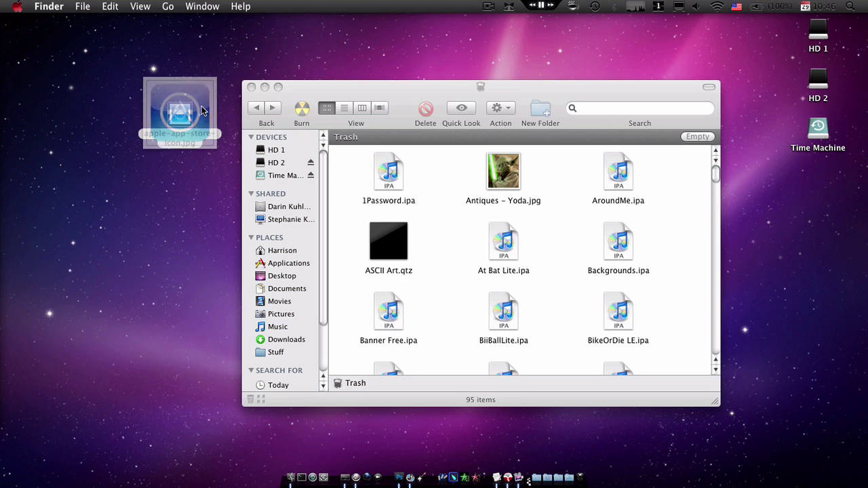
- Select all of the image, quit Preview, and move the JPG back to the Trash
{"action": "left_click", "coordinate": [251, 87]}
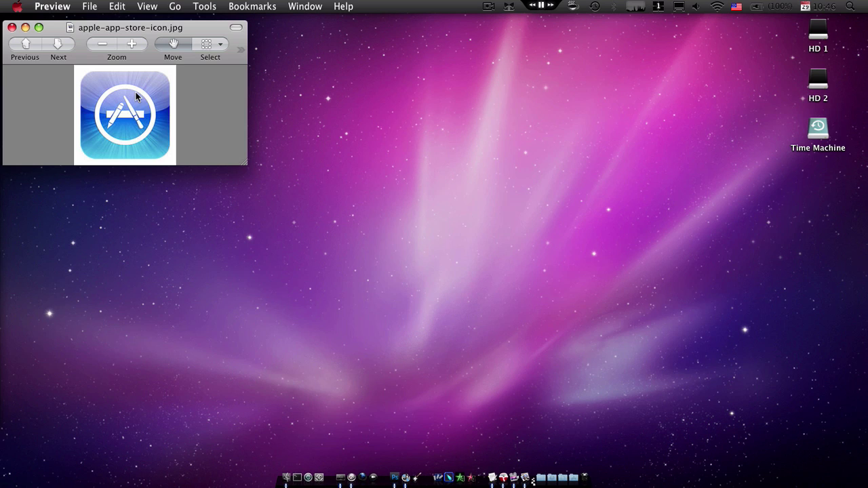
{"action": "key", "text": "super+a"}
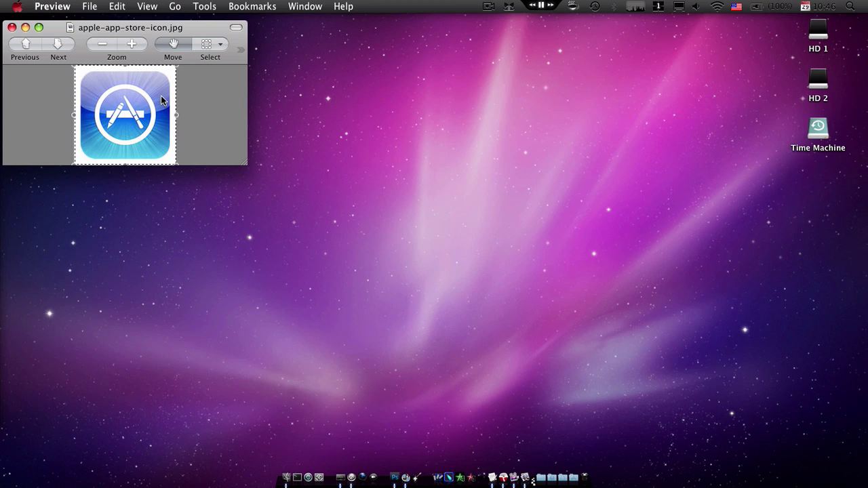
{"action": "key", "text": "super+q"}
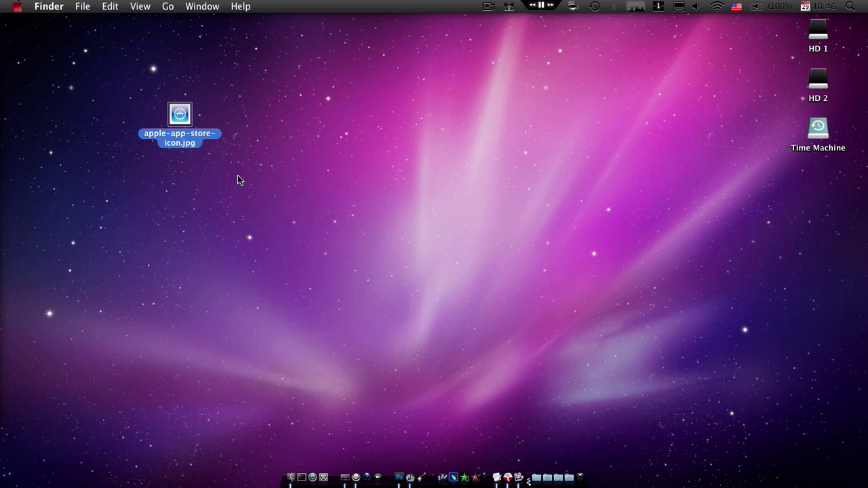
{"action": "left_click", "coordinate": [237, 177]}
{"action": "left_click", "coordinate": [195, 132]}
{"action": "key", "text": "super+BackSpace"}
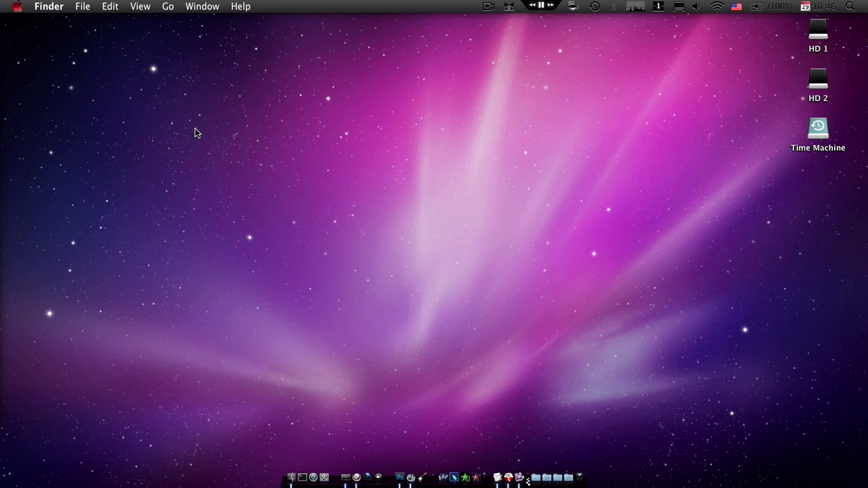
- Create a transparent 160 × 158 px document from the Clipboard preset and enlarge its window
{"action": "left_click", "coordinate": [405, 467]}
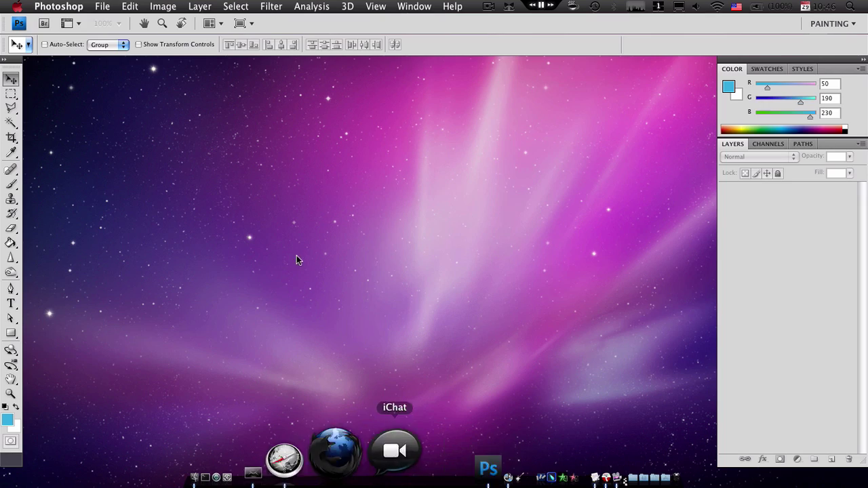
{"action": "left_click", "coordinate": [102, 7]}
{"action": "left_click", "coordinate": [98, 25]}
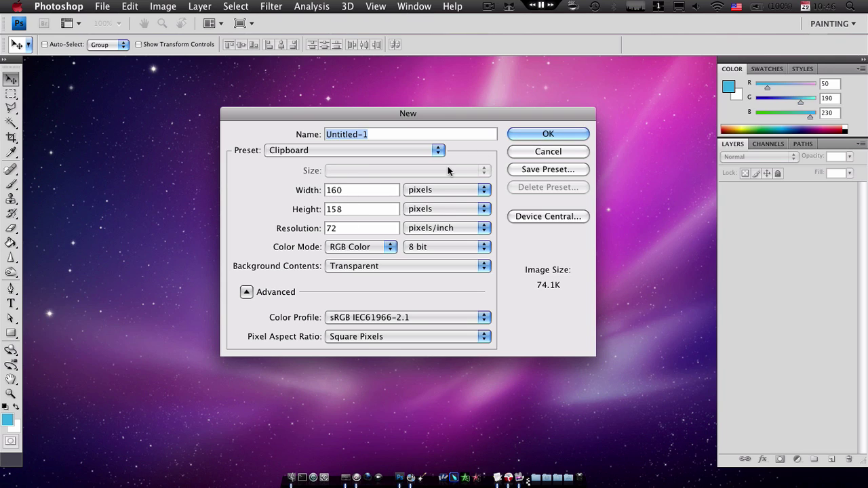
{"action": "left_click", "coordinate": [541, 133]}
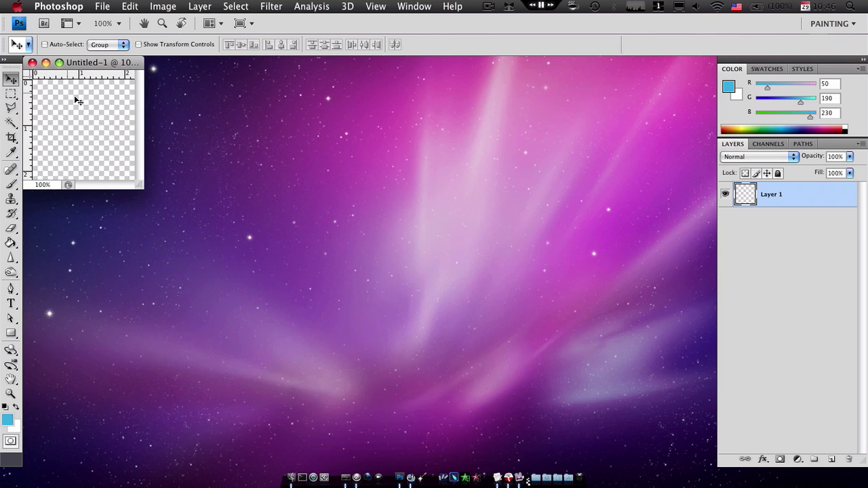
{"action": "left_click_drag", "start_coordinate": [145, 185], "coordinate": [387, 344]}
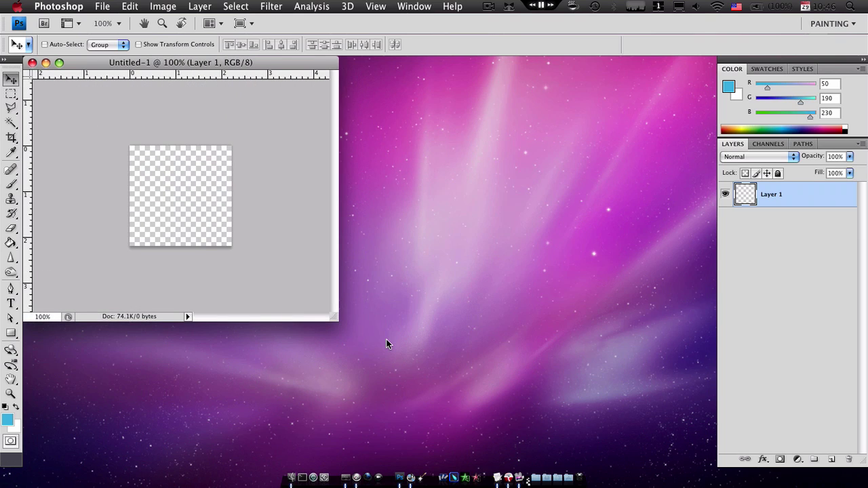
- Paste the App Store icon into Untitled-1, zoom to 400%, and widen the document window
{"action": "key", "text": "super+v"}
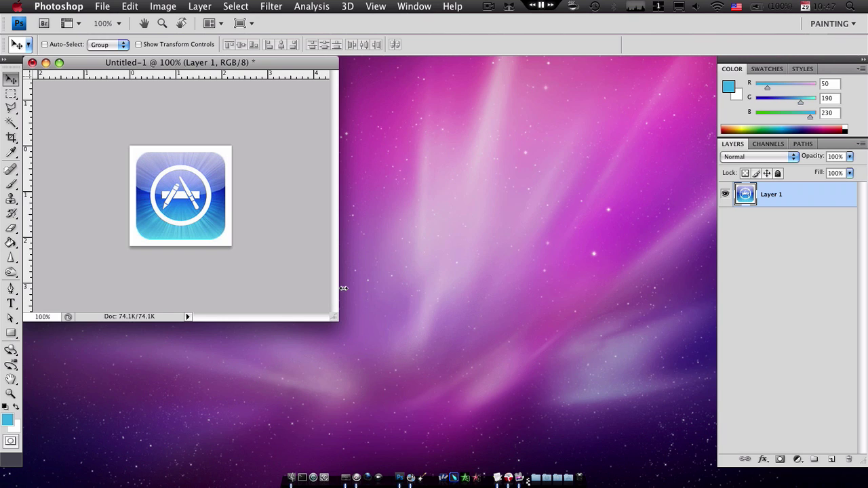
{"action": "key", "text": "super+plus"}
{"action": "key", "text": "super+plus"}
{"action": "key", "text": "super+plus"}
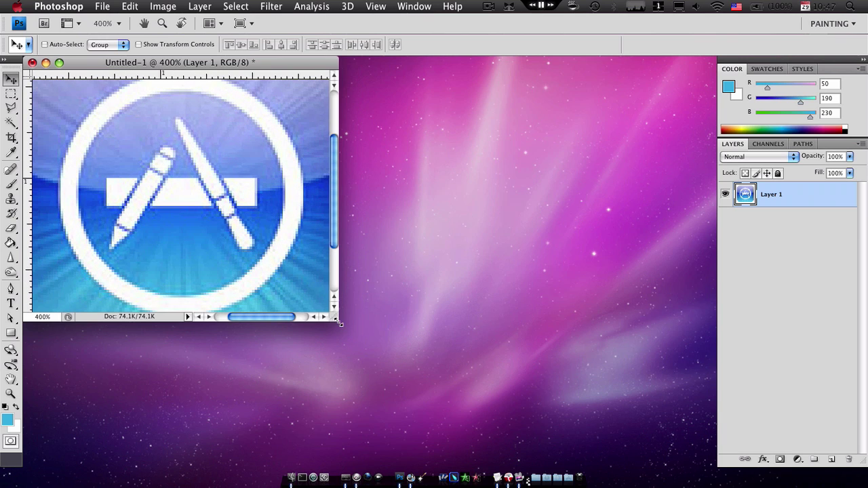
{"action": "left_click_drag", "start_coordinate": [340, 324], "coordinate": [633, 466]}
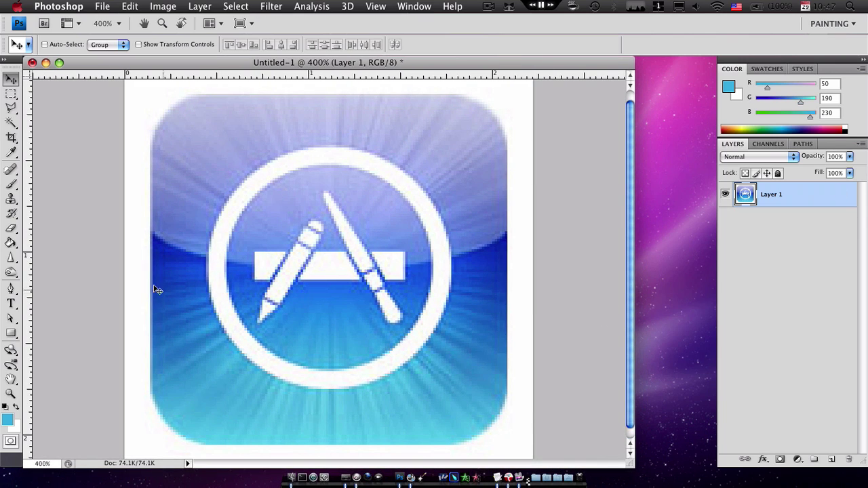
- Sample the pale lavender above the glyph as the foreground colour (179/193/240)
{"action": "left_click", "coordinate": [11, 152]}
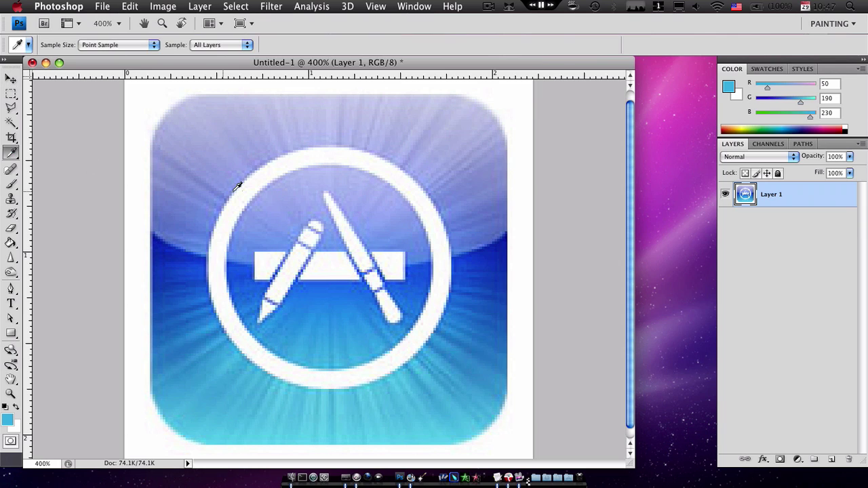
{"action": "mouse_move", "coordinate": [303, 183]}
{"action": "left_mouse_down"}
{"action": "mouse_move", "coordinate": [325, 176]}
{"action": "mouse_move", "coordinate": [313, 179]}
{"action": "left_mouse_up"}
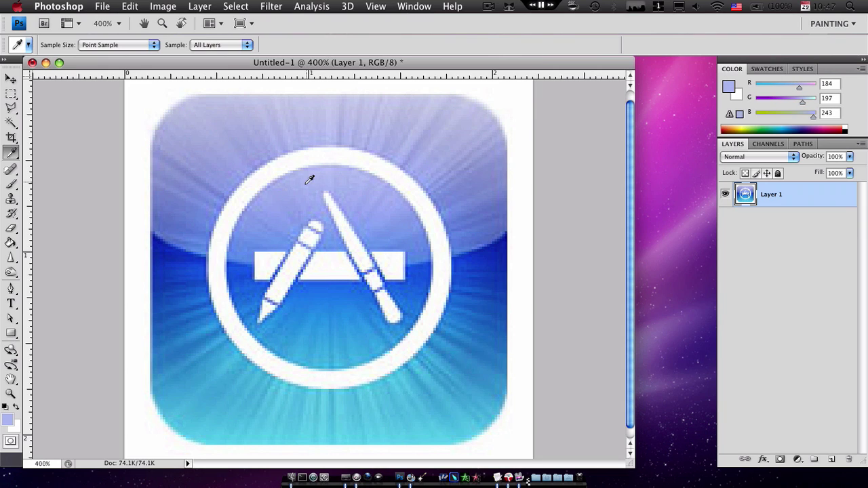
{"action": "mouse_move", "coordinate": [309, 179]}
{"action": "left_mouse_down"}
{"action": "mouse_move", "coordinate": [297, 184]}
{"action": "mouse_move", "coordinate": [321, 179]}
{"action": "mouse_move", "coordinate": [303, 184]}
{"action": "left_mouse_up"}
- Add an empty Layer 2 and try a lavender brush stroke beside the ring
{"action": "left_click", "coordinate": [822, 460]}
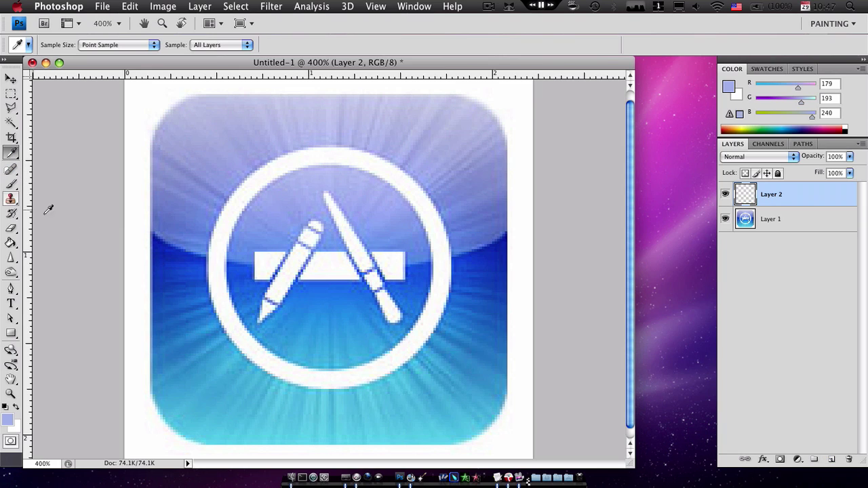
{"action": "left_click", "coordinate": [14, 186]}
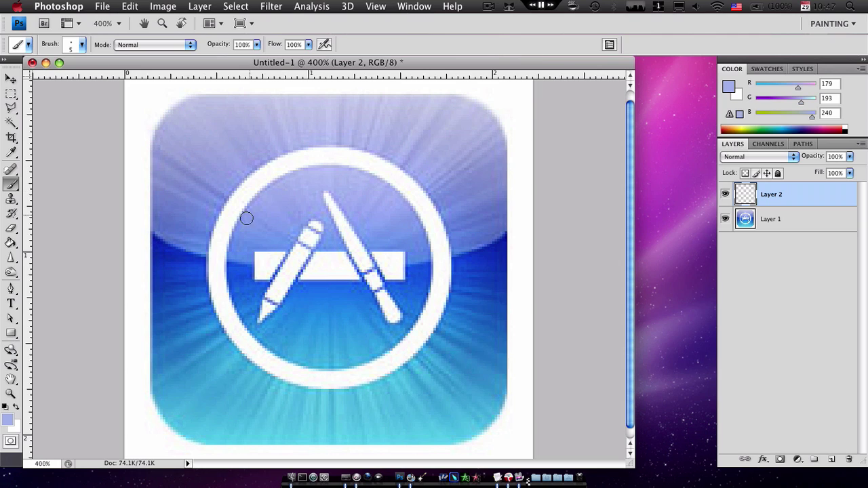
{"action": "mouse_move", "coordinate": [235, 260]}
{"action": "left_mouse_down"}
{"action": "mouse_move", "coordinate": [250, 208]}
{"action": "mouse_move", "coordinate": [321, 170]}
{"action": "mouse_move", "coordinate": [397, 201]}
{"action": "mouse_move", "coordinate": [422, 251]}
{"action": "mouse_move", "coordinate": [407, 213]}
{"action": "mouse_move", "coordinate": [421, 252]}
{"action": "mouse_move", "coordinate": [407, 259]}
{"action": "mouse_move", "coordinate": [230, 261]}
{"action": "mouse_move", "coordinate": [239, 231]}
{"action": "mouse_move", "coordinate": [270, 206]}
{"action": "left_mouse_up"}
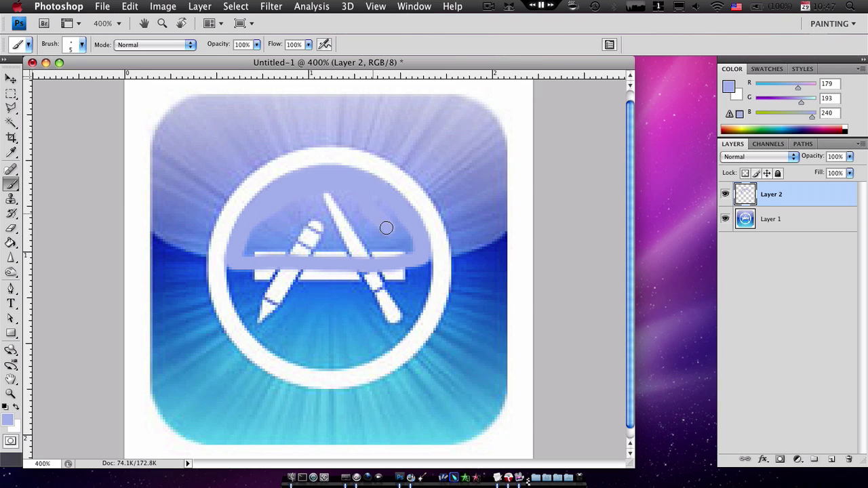
- Set the brush to 10 px and paint lavender over the A's top and upper bar
{"action": "left_click", "coordinate": [81, 45]}
{"action": "left_click", "coordinate": [52, 78]}
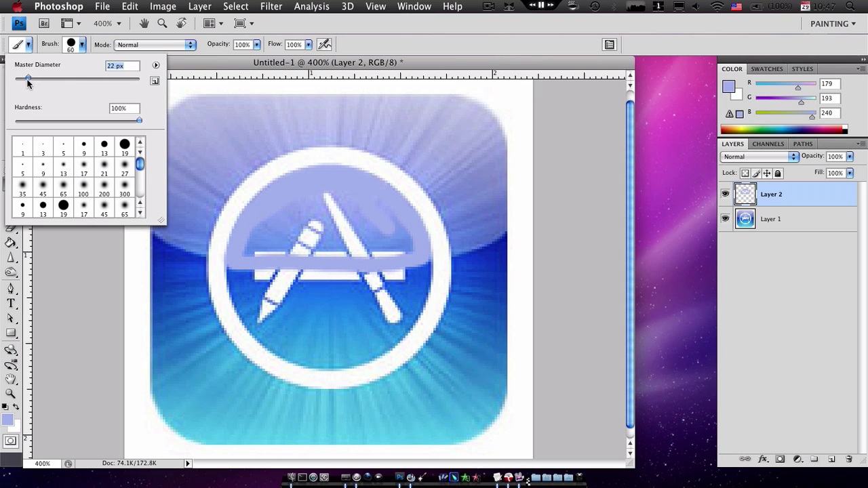
{"action": "left_click_drag", "start_coordinate": [22, 82], "coordinate": [21, 82]}
{"action": "left_click_drag", "start_coordinate": [302, 203], "coordinate": [332, 202]}
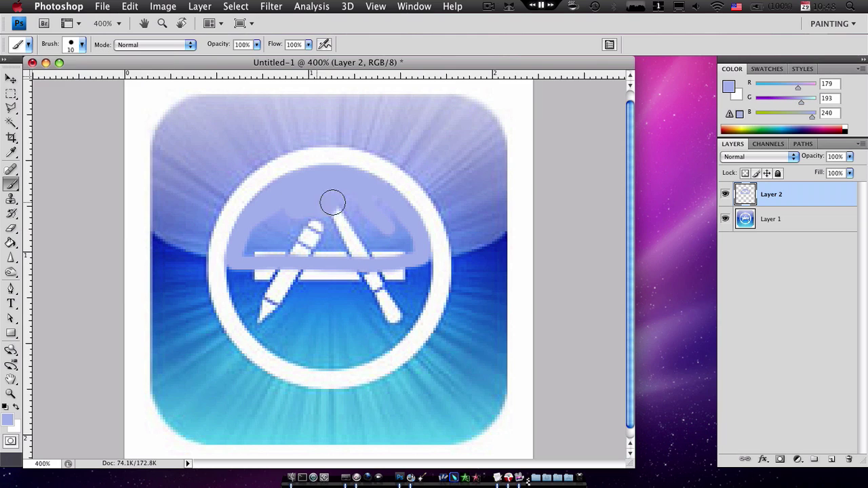
{"action": "mouse_move", "coordinate": [392, 235]}
{"action": "left_mouse_down"}
{"action": "mouse_move", "coordinate": [284, 231]}
{"action": "mouse_move", "coordinate": [378, 222]}
{"action": "mouse_move", "coordinate": [366, 205]}
{"action": "mouse_move", "coordinate": [383, 211]}
{"action": "mouse_move", "coordinate": [293, 214]}
{"action": "mouse_move", "coordinate": [244, 226]}
{"action": "mouse_move", "coordinate": [237, 241]}
{"action": "mouse_move", "coordinate": [370, 250]}
{"action": "mouse_move", "coordinate": [357, 248]}
{"action": "mouse_move", "coordinate": [389, 223]}
{"action": "mouse_move", "coordinate": [411, 255]}
{"action": "mouse_move", "coordinate": [348, 202]}
{"action": "mouse_move", "coordinate": [305, 189]}
{"action": "mouse_move", "coordinate": [252, 239]}
{"action": "mouse_move", "coordinate": [255, 256]}
{"action": "mouse_move", "coordinate": [325, 232]}
{"action": "mouse_move", "coordinate": [380, 238]}
{"action": "mouse_move", "coordinate": [288, 226]}
{"action": "mouse_move", "coordinate": [334, 244]}
{"action": "mouse_move", "coordinate": [388, 246]}
{"action": "mouse_move", "coordinate": [299, 256]}
{"action": "left_mouse_up"}
{"action": "key", "text": "ctrl+z"}
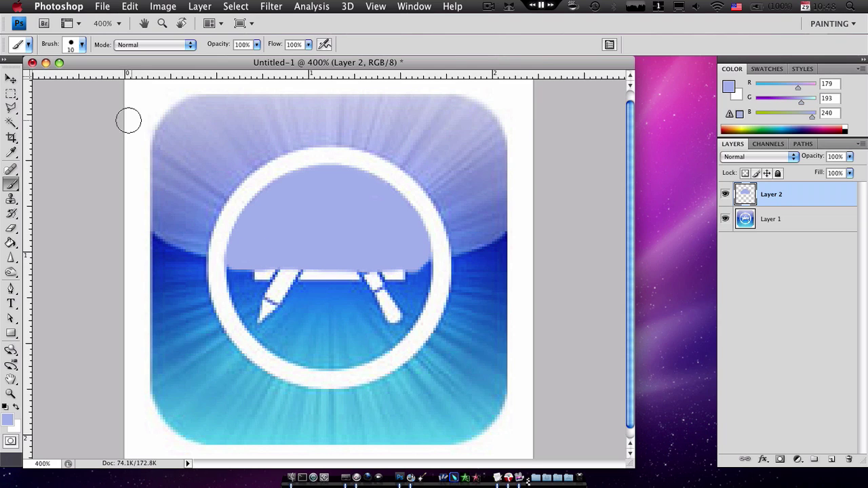
- Sample the lower cyan and lower its green, testing dabs, to reach R52 G165 B233
{"action": "left_click", "coordinate": [11, 152]}
{"action": "left_click", "coordinate": [337, 349]}
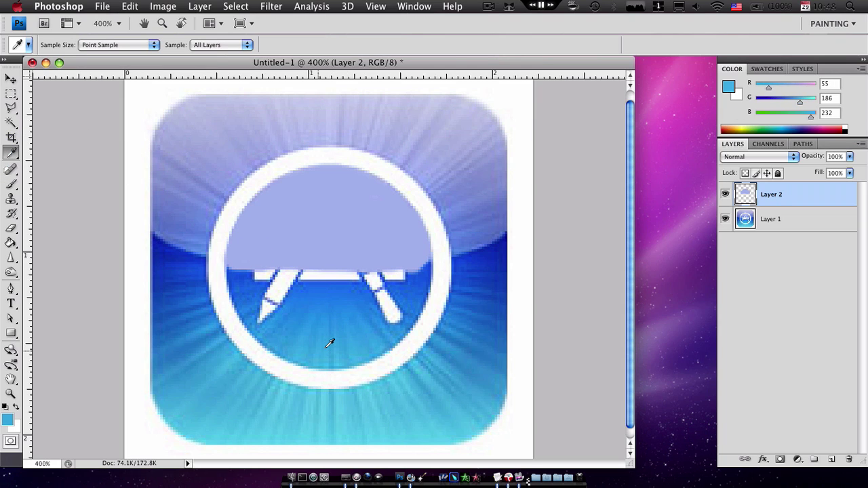
{"action": "left_click", "coordinate": [330, 345]}
{"action": "left_click_drag", "start_coordinate": [799, 101], "coordinate": [797, 103]}
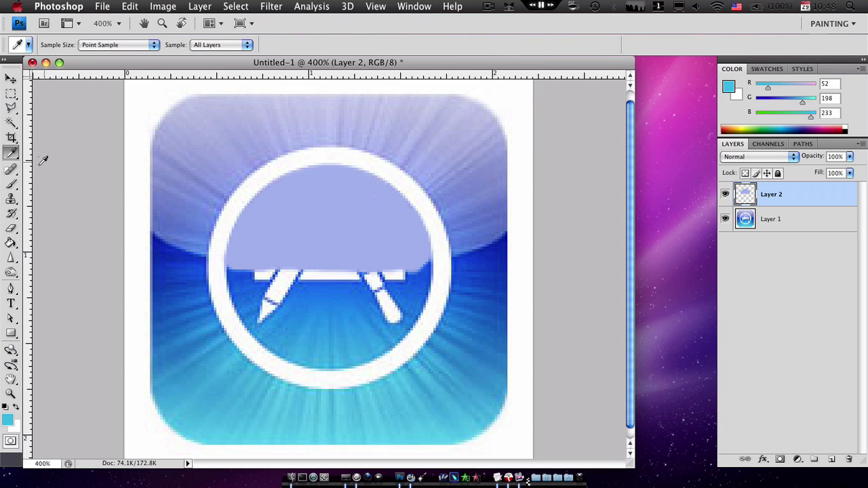
{"action": "left_click", "coordinate": [11, 184]}
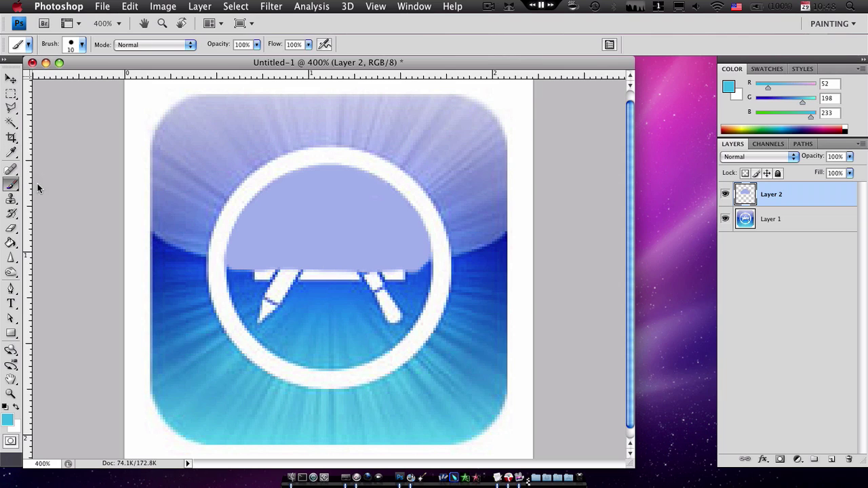
{"action": "left_click", "coordinate": [237, 274]}
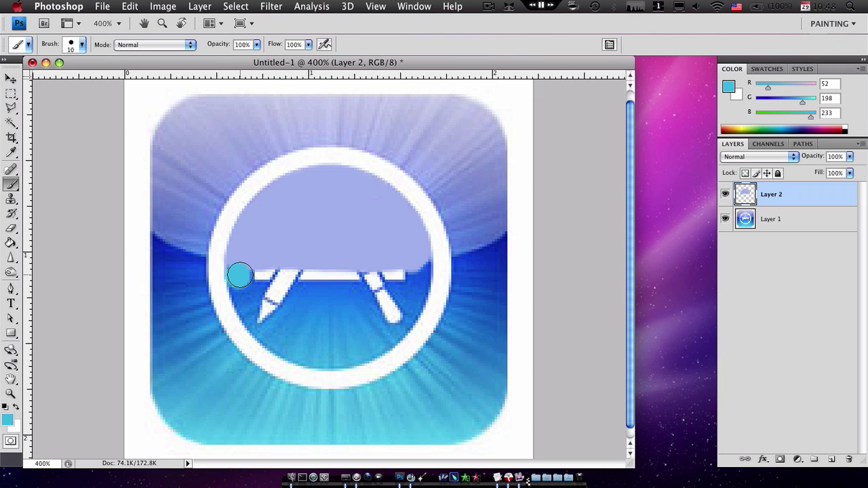
{"action": "key", "text": "super+z"}
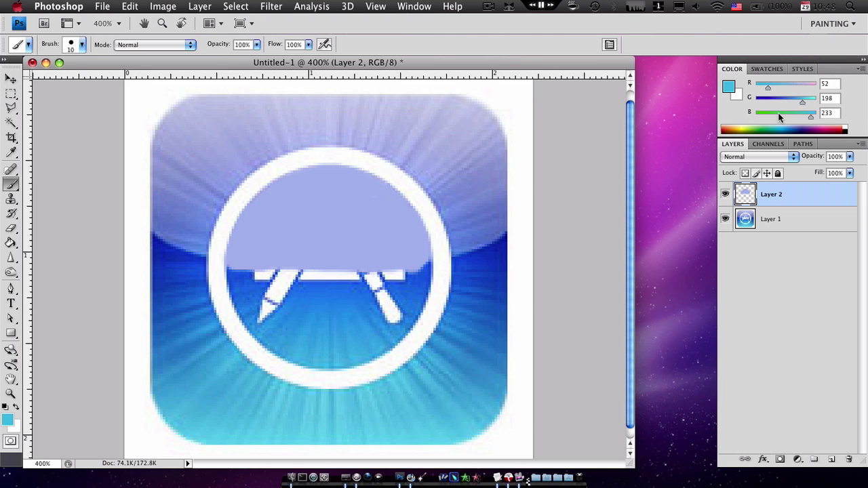
{"action": "left_click_drag", "start_coordinate": [794, 100], "coordinate": [798, 103]}
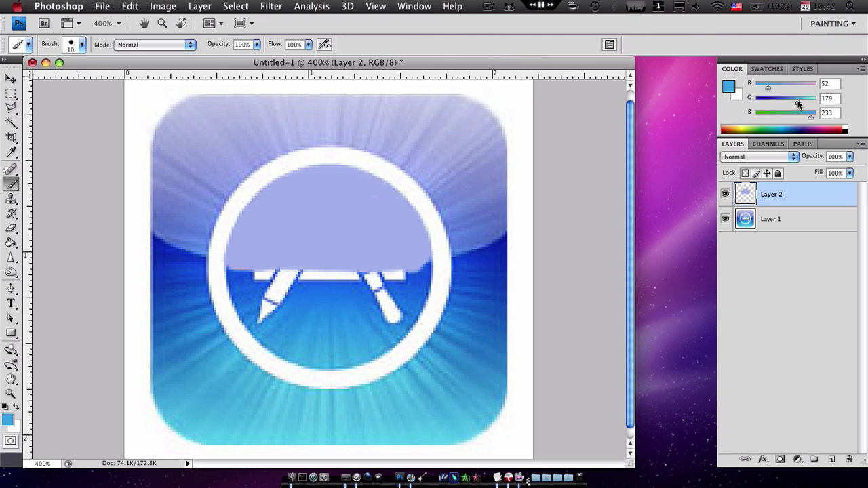
{"action": "left_click", "coordinate": [235, 270]}
{"action": "key", "text": "super+z"}
{"action": "left_click", "coordinate": [788, 101]}
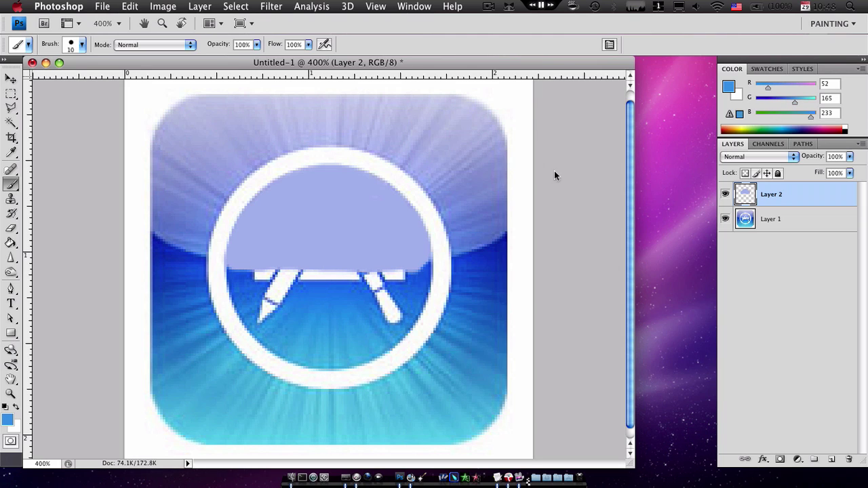
- Paint medium blue across the white bar and over the glyph's lower half
{"action": "left_click_drag", "start_coordinate": [237, 272], "coordinate": [419, 273]}
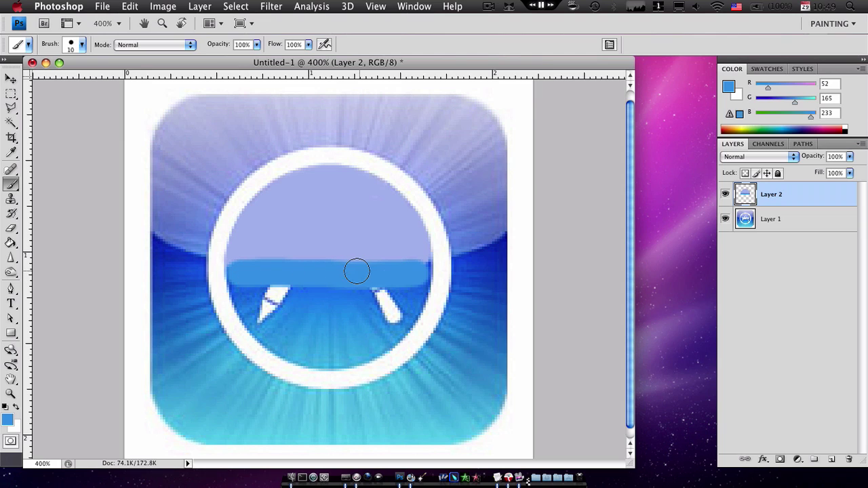
{"action": "left_click_drag", "start_coordinate": [344, 272], "coordinate": [422, 275]}
{"action": "mouse_move", "coordinate": [241, 279]}
{"action": "left_mouse_down"}
{"action": "mouse_move", "coordinate": [284, 336]}
{"action": "mouse_move", "coordinate": [323, 353]}
{"action": "mouse_move", "coordinate": [355, 351]}
{"action": "mouse_move", "coordinate": [387, 332]}
{"action": "mouse_move", "coordinate": [419, 283]}
{"action": "mouse_move", "coordinate": [374, 309]}
{"action": "mouse_move", "coordinate": [301, 310]}
{"action": "mouse_move", "coordinate": [265, 284]}
{"action": "mouse_move", "coordinate": [372, 289]}
{"action": "mouse_move", "coordinate": [380, 306]}
{"action": "mouse_move", "coordinate": [372, 330]}
{"action": "mouse_move", "coordinate": [334, 339]}
{"action": "mouse_move", "coordinate": [286, 328]}
{"action": "mouse_move", "coordinate": [286, 312]}
{"action": "mouse_move", "coordinate": [329, 321]}
{"action": "mouse_move", "coordinate": [239, 289]}
{"action": "mouse_move", "coordinate": [265, 330]}
{"action": "mouse_move", "coordinate": [315, 357]}
{"action": "mouse_move", "coordinate": [338, 354]}
{"action": "mouse_move", "coordinate": [378, 324]}
{"action": "left_mouse_up"}
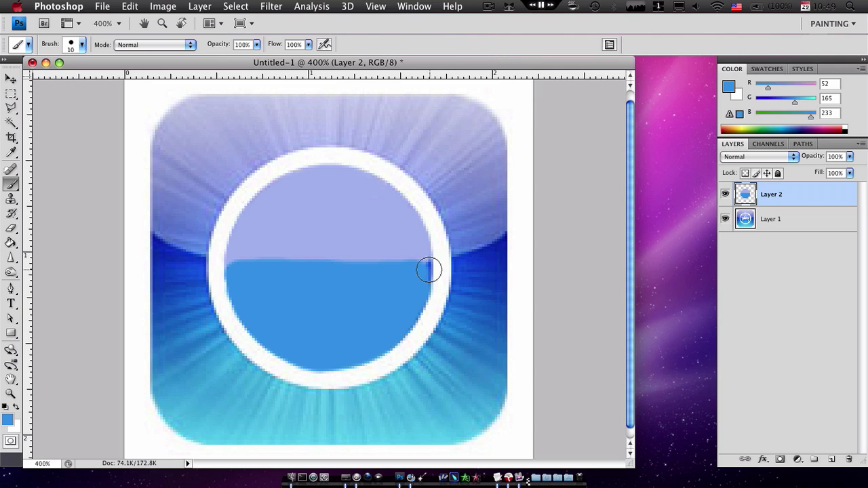
{"action": "left_click_drag", "start_coordinate": [428, 267], "coordinate": [420, 272]}
- Zoom in and fill the blue out to the ring's right, left and bottom inner edges
{"action": "left_click", "coordinate": [75, 46]}
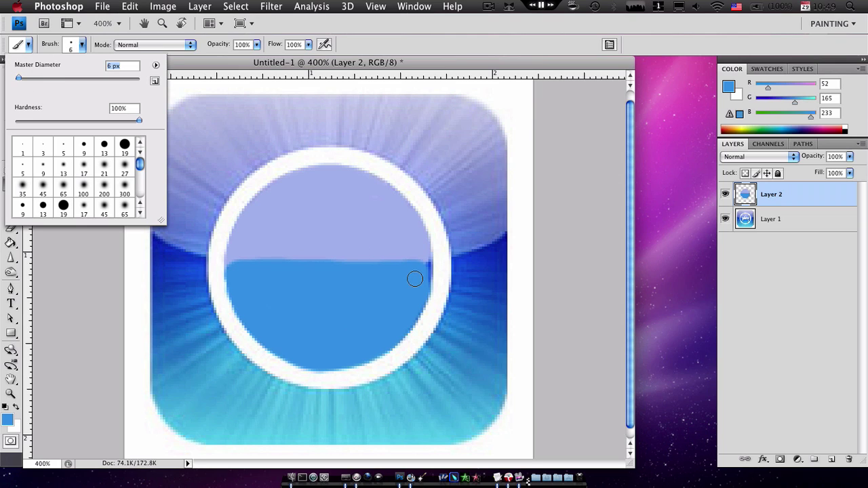
{"action": "key", "text": "super+equal"}
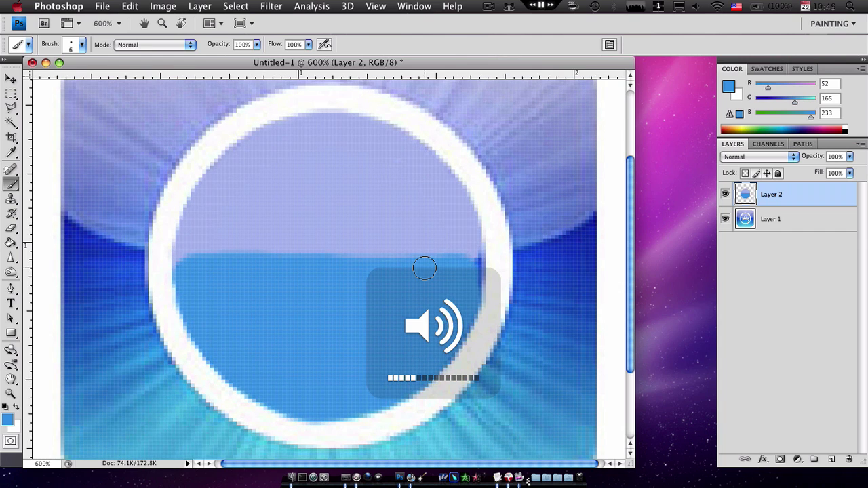
{"action": "left_click_drag", "start_coordinate": [473, 268], "coordinate": [474, 298]}
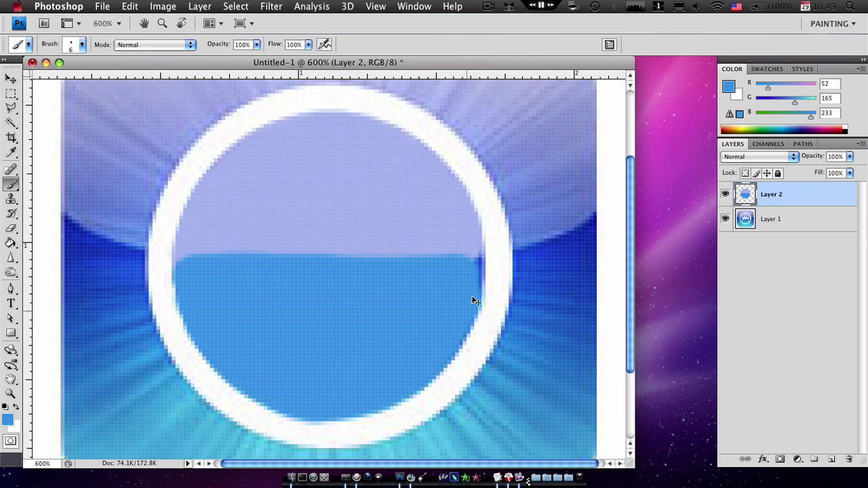
{"action": "mouse_move", "coordinate": [472, 267]}
{"action": "left_mouse_down"}
{"action": "mouse_move", "coordinate": [467, 296]}
{"action": "mouse_move", "coordinate": [471, 257]}
{"action": "left_mouse_up"}
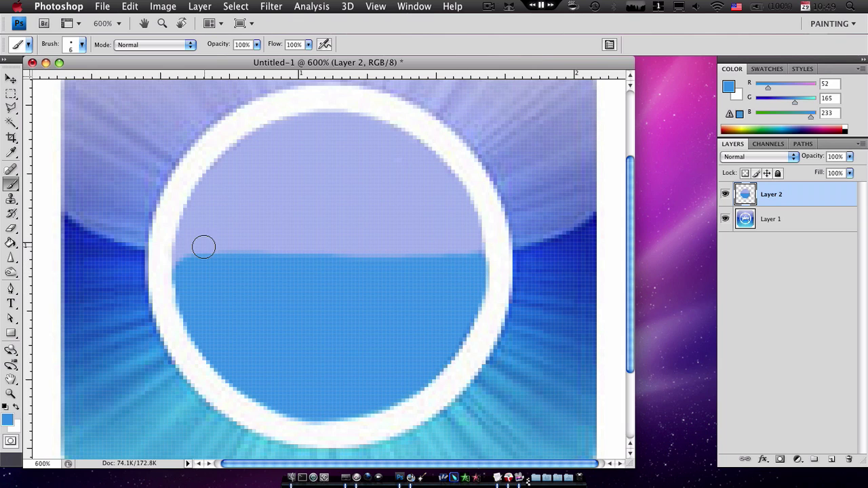
{"action": "left_click_drag", "start_coordinate": [183, 266], "coordinate": [183, 267]}
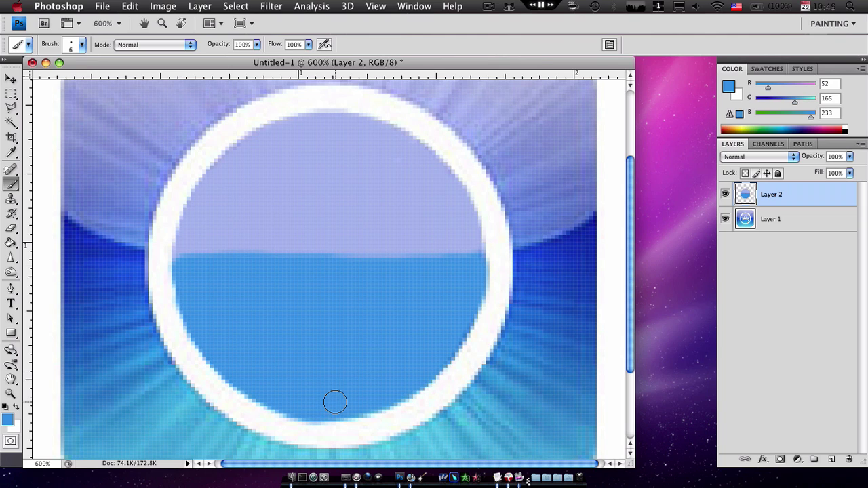
{"action": "left_click_drag", "start_coordinate": [329, 414], "coordinate": [380, 413]}
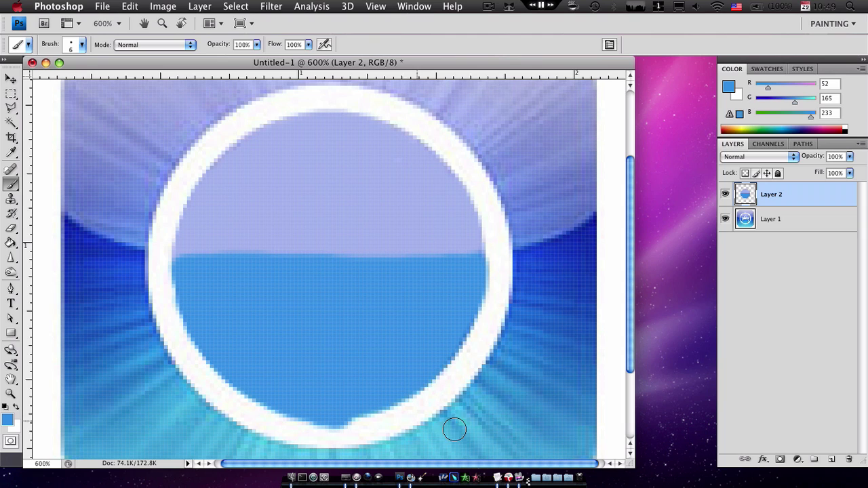
{"action": "key", "text": "super+z"}
{"action": "left_click_drag", "start_coordinate": [323, 416], "coordinate": [359, 411]}
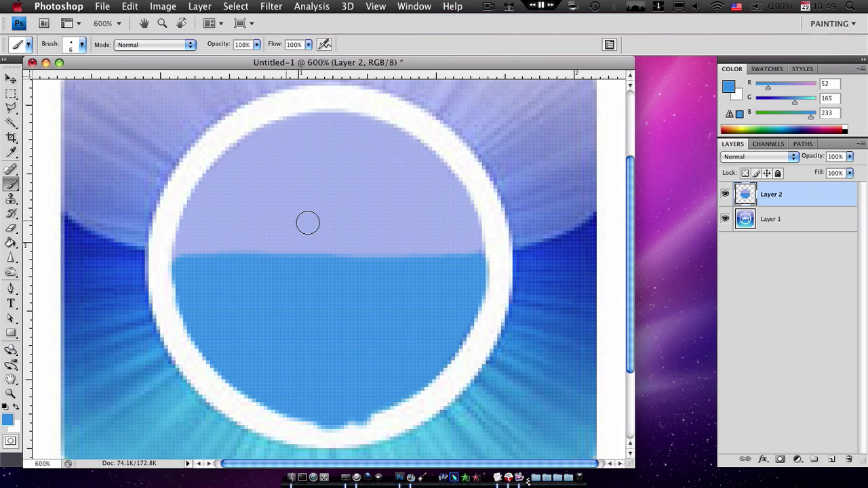
- Erase the blue overspill at the bottom edge of the white ring on Layer 2
{"action": "left_click", "coordinate": [11, 228]}
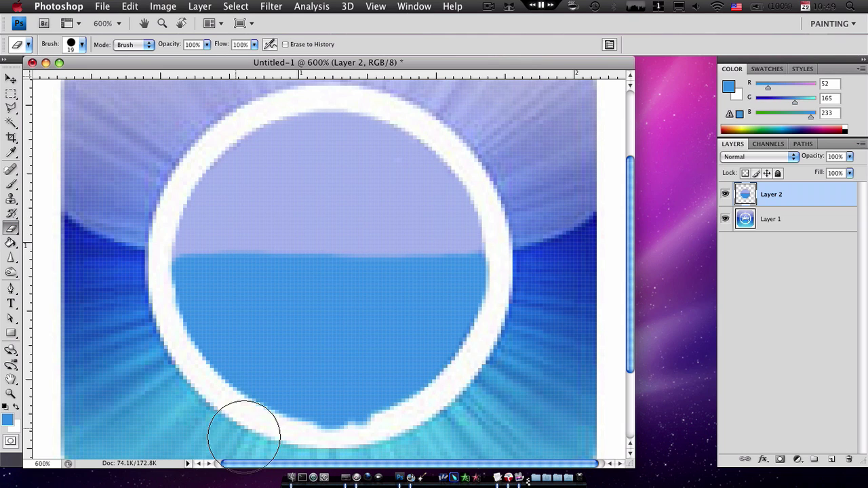
{"action": "scroll", "coordinate": [398, 311], "scroll_direction": "down", "scroll_amount": 3}
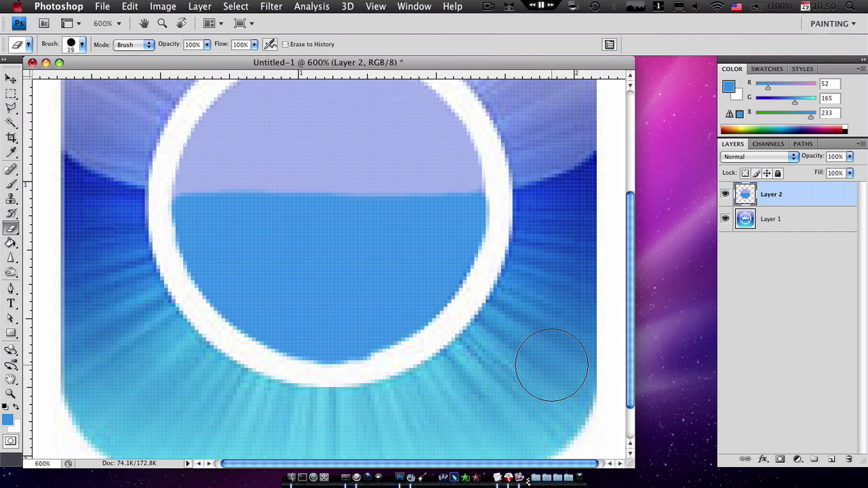
{"action": "scroll", "coordinate": [551, 364], "scroll_direction": "up", "scroll_amount": 3}
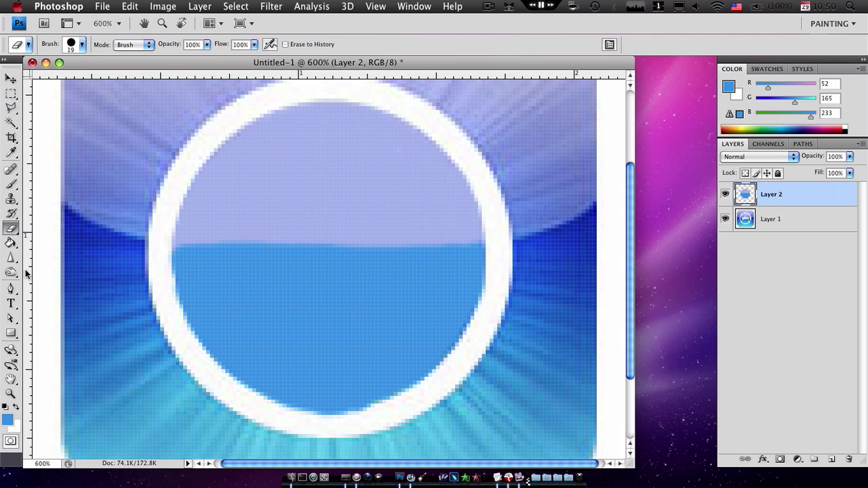
- Type 'MTM' as a new Arial Black 32 pt text layer in the circle's centre and select it
{"action": "left_click", "coordinate": [10, 304]}
{"action": "left_click", "coordinate": [337, 260]}
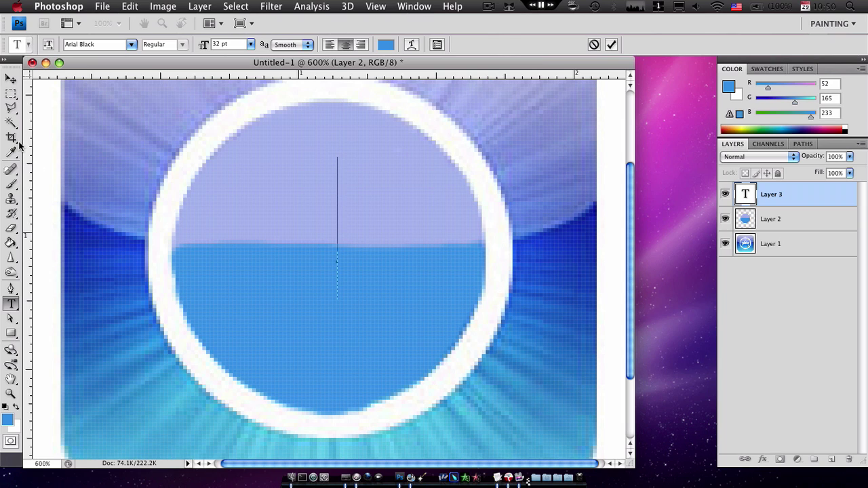
{"action": "type", "text": "MTM"}
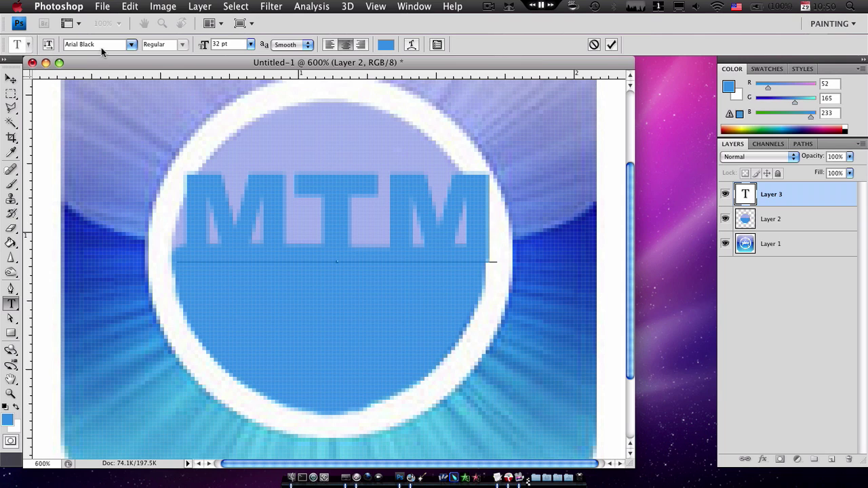
{"action": "key", "text": "super+a"}
- Color the MTM text white, commit it, then reopen it for editing
{"action": "left_click", "coordinate": [384, 44]}
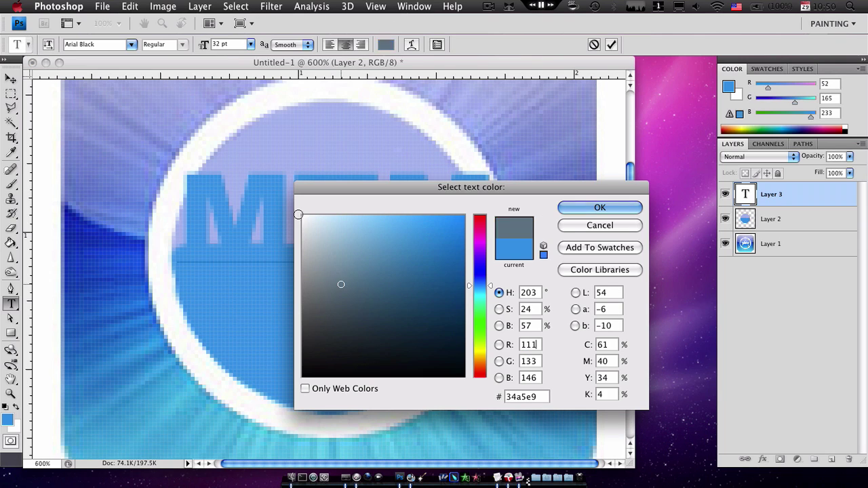
{"action": "left_click", "coordinate": [301, 214]}
{"action": "left_click", "coordinate": [600, 206]}
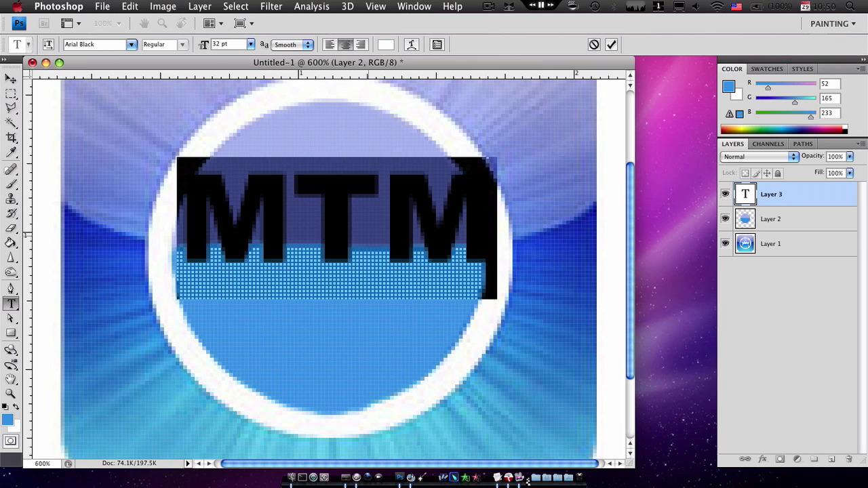
{"action": "left_click", "coordinate": [11, 79]}
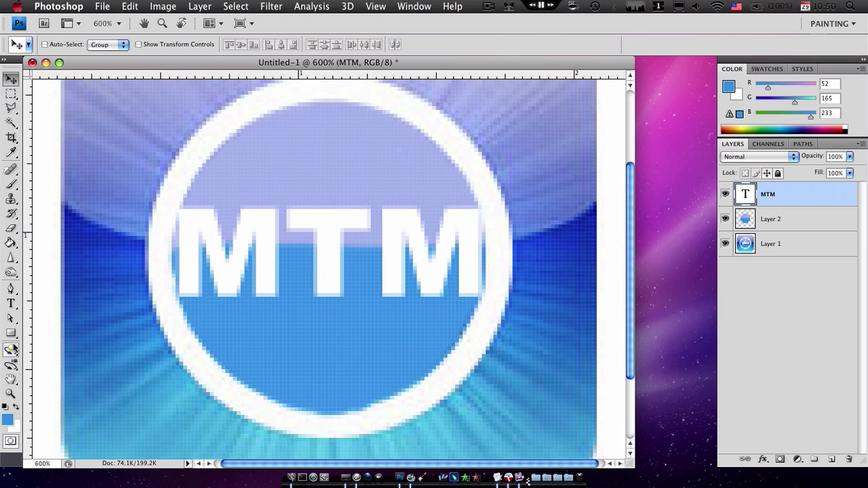
{"action": "left_click", "coordinate": [11, 303]}
{"action": "left_click", "coordinate": [239, 243]}
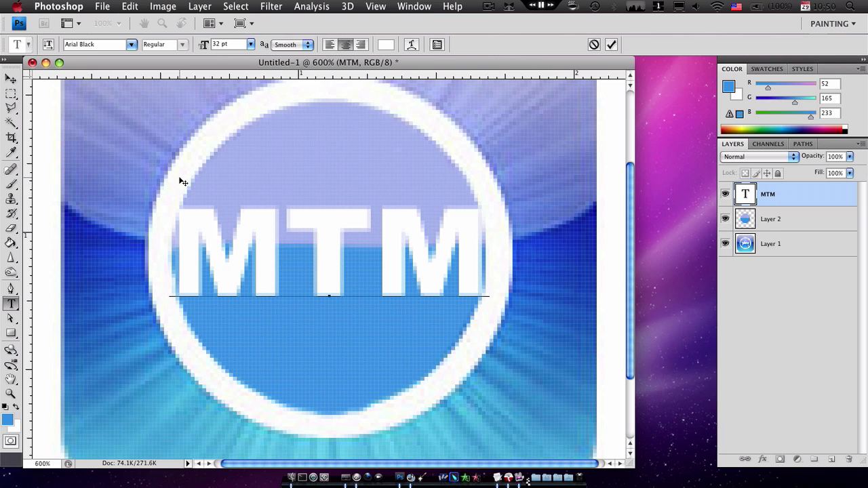
- Try Baskerville Old Face and then Blackoak Std on the MTM text
{"action": "left_click", "coordinate": [131, 45]}
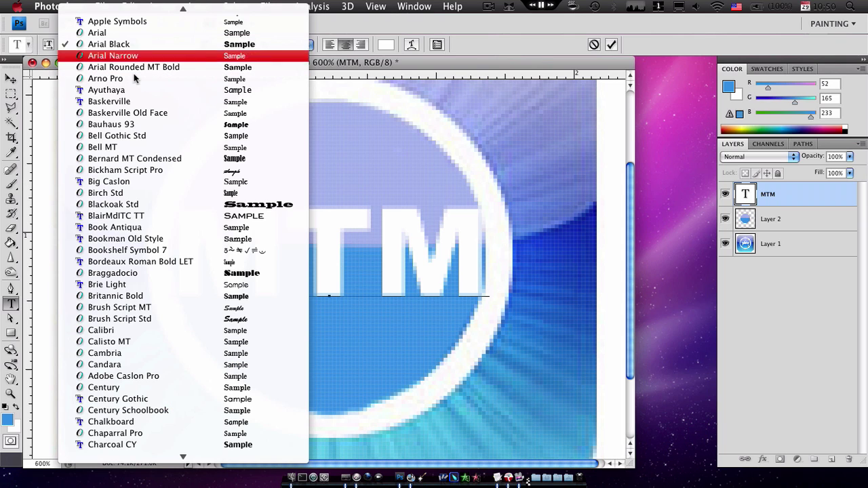
{"action": "left_click", "coordinate": [127, 113]}
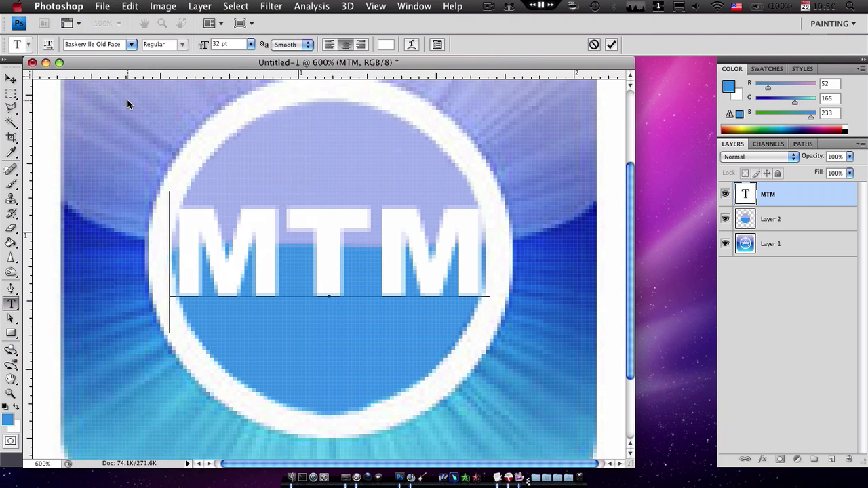
{"action": "key", "text": "super+a"}
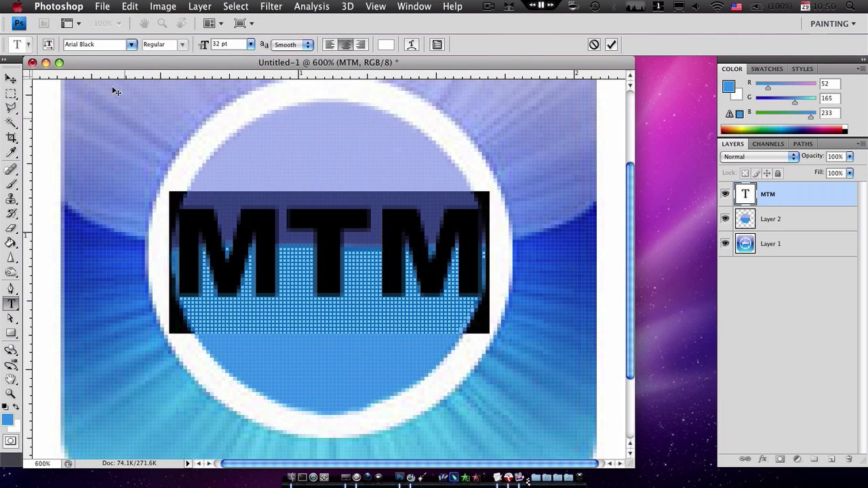
{"action": "left_click", "coordinate": [132, 44]}
{"action": "key", "text": "Escape"}
{"action": "type", "text": "Blackoak Std"}
- Return the MTM text to Arial Black and commit the edit
{"action": "left_click", "coordinate": [132, 44]}
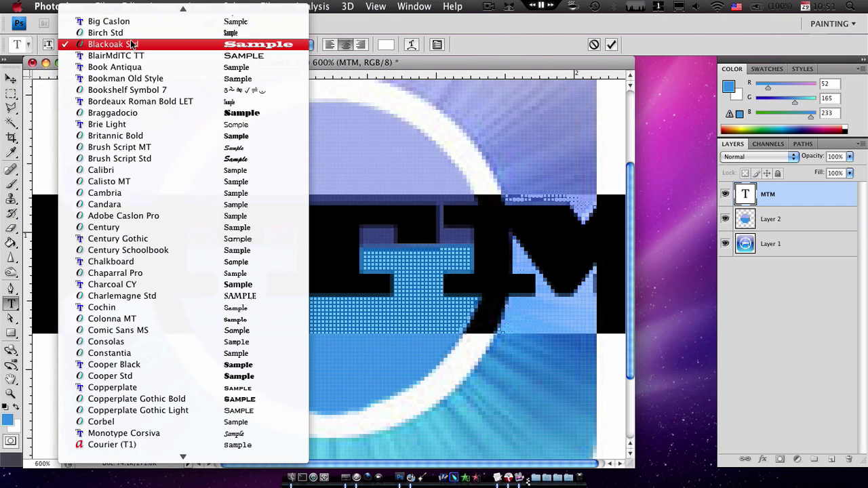
{"action": "scroll", "coordinate": [129, 47], "scroll_direction": "up", "scroll_amount": 5}
{"action": "scroll", "coordinate": [127, 56], "scroll_direction": "up", "scroll_amount": 2}
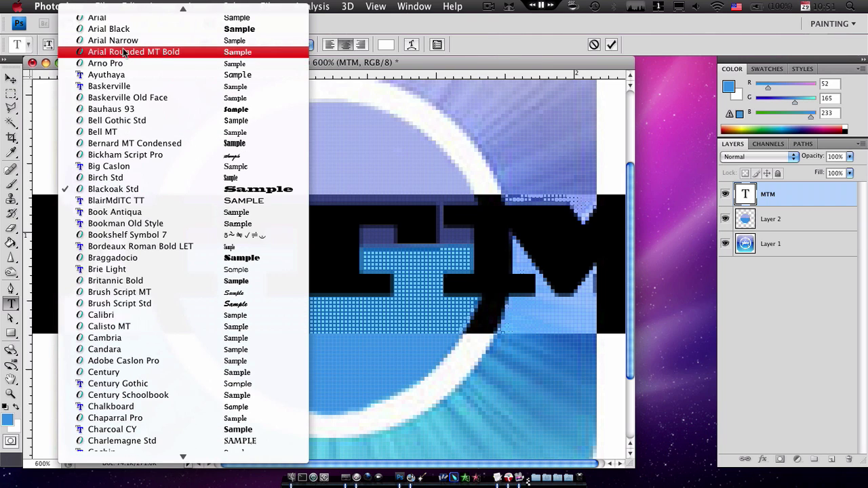
{"action": "left_click", "coordinate": [122, 27]}
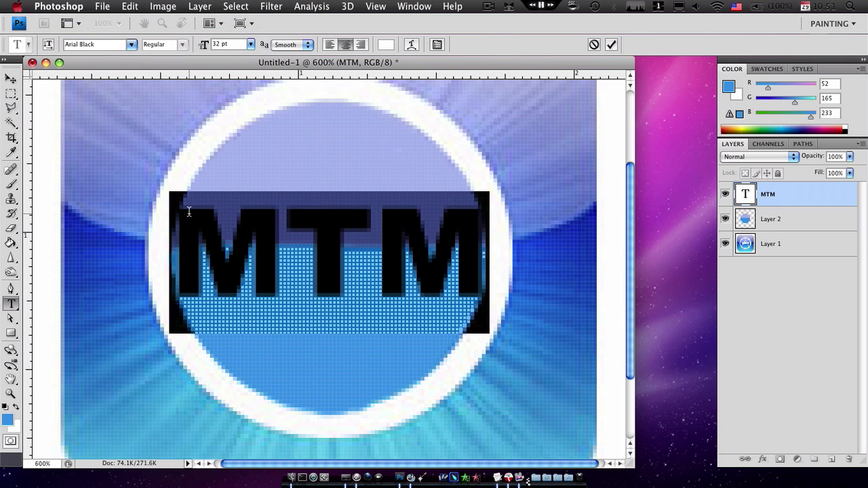
{"action": "left_click", "coordinate": [148, 238]}
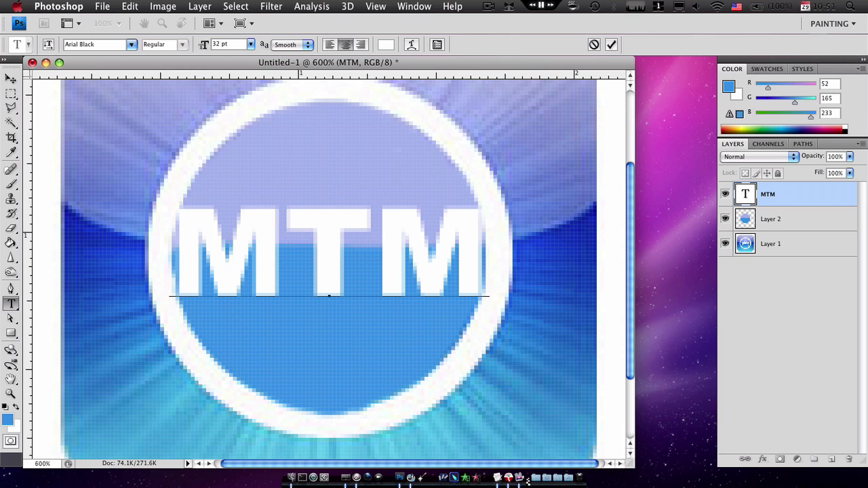
{"action": "left_click", "coordinate": [12, 79]}
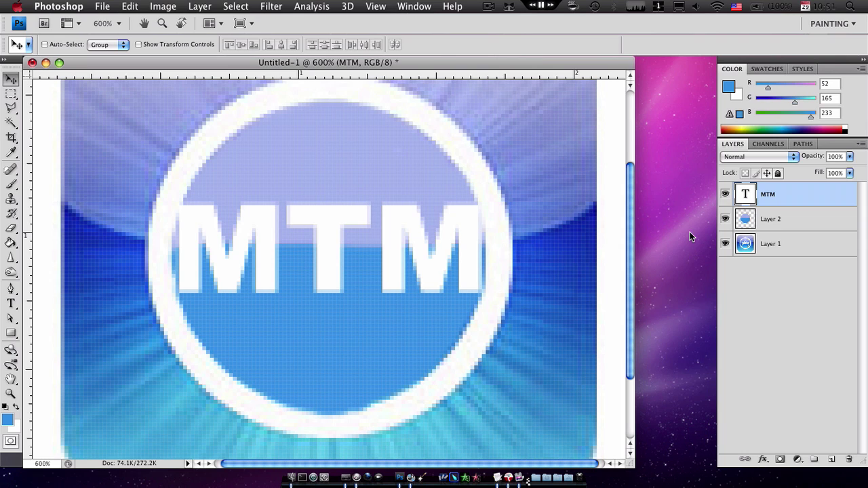
{"action": "left_click", "coordinate": [725, 195]}
{"action": "left_click", "coordinate": [724, 219]}
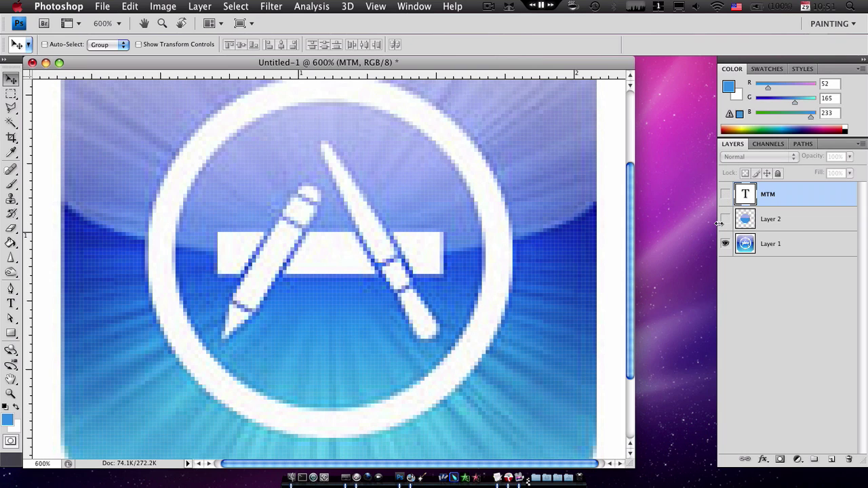
{"action": "left_click", "coordinate": [725, 219]}
{"action": "left_click", "coordinate": [725, 195]}
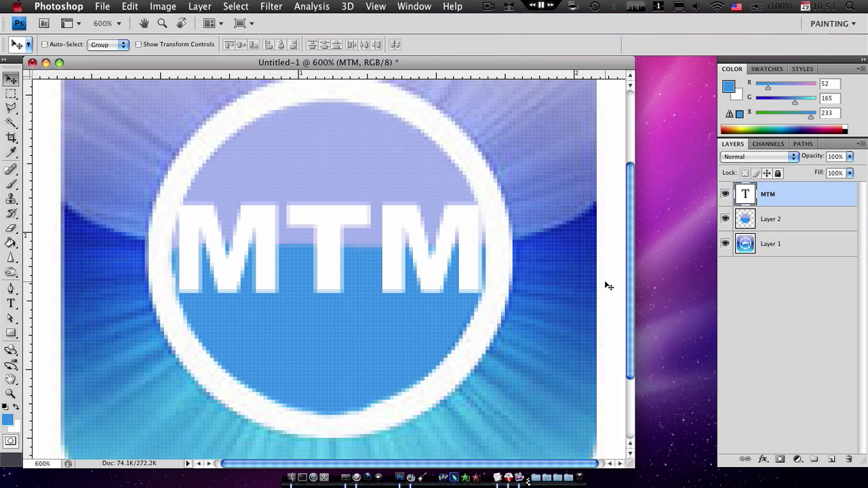